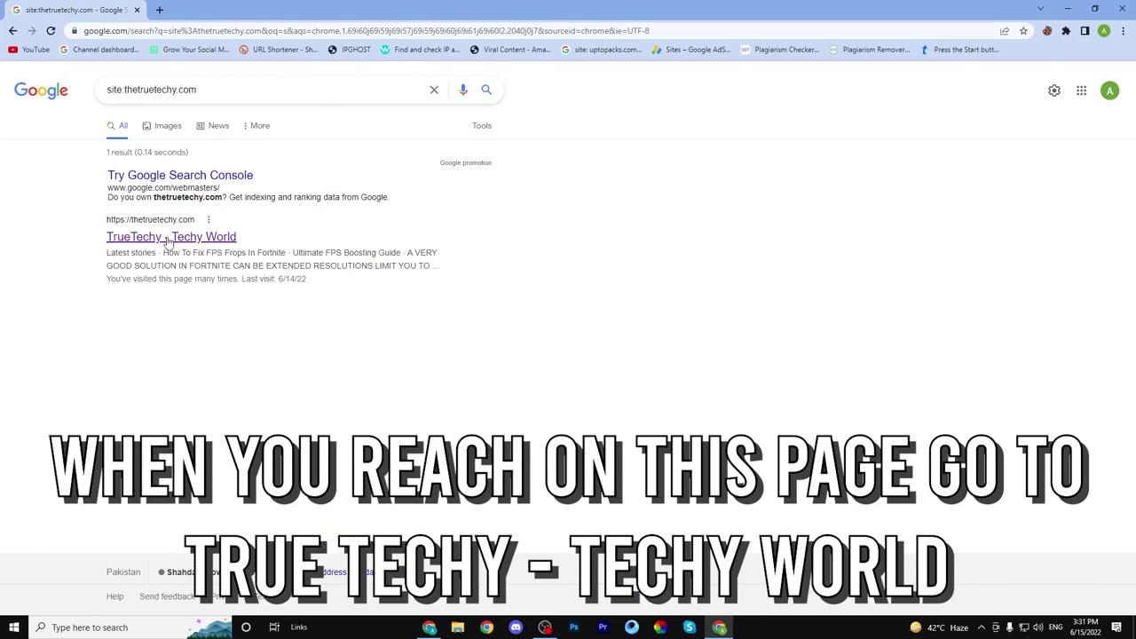
- Open the TrueTechy article "11 easy tips for getting more FPS" and follow its main download link
click(167, 239)
scroll(348, 334, down, 2)
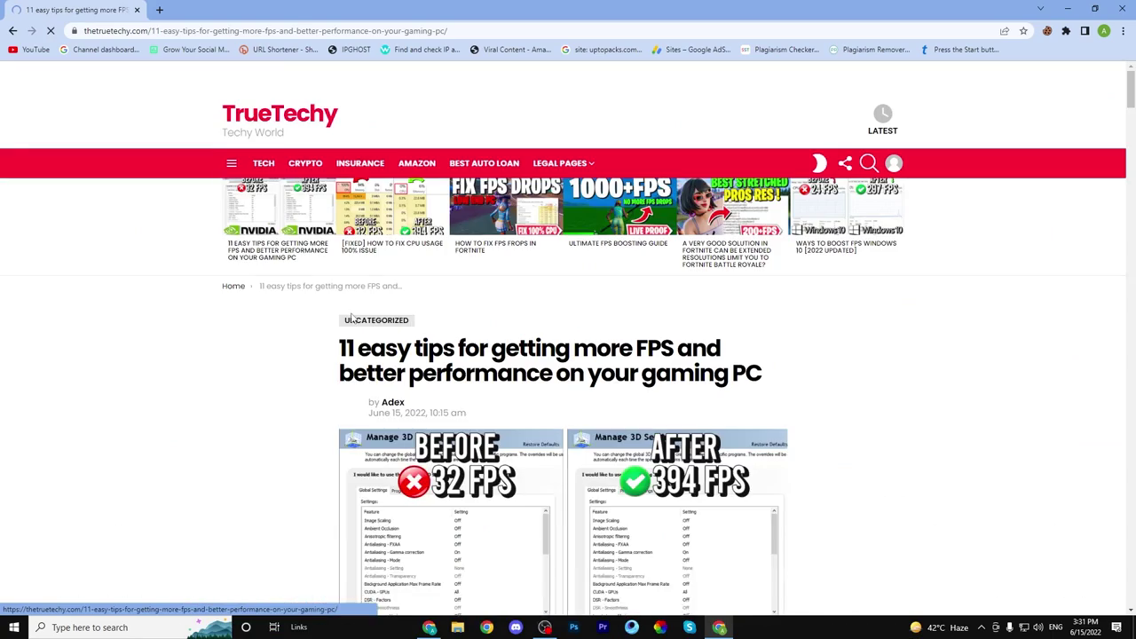
scroll(431, 368, down, 3)
scroll(432, 369, down, 15)
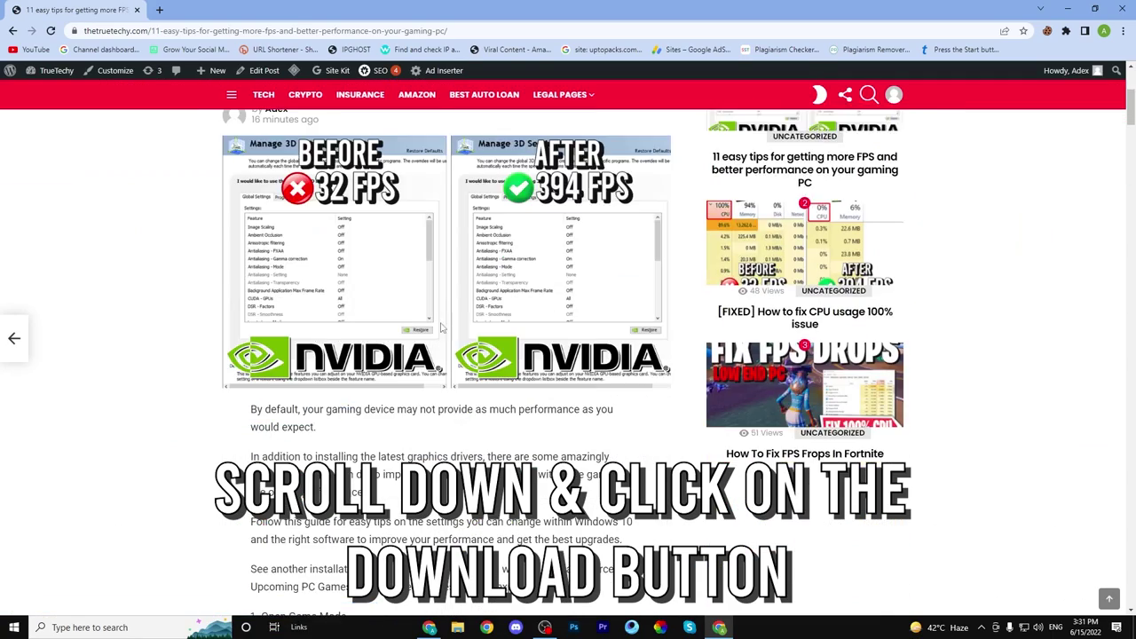
scroll(413, 366, down, 20)
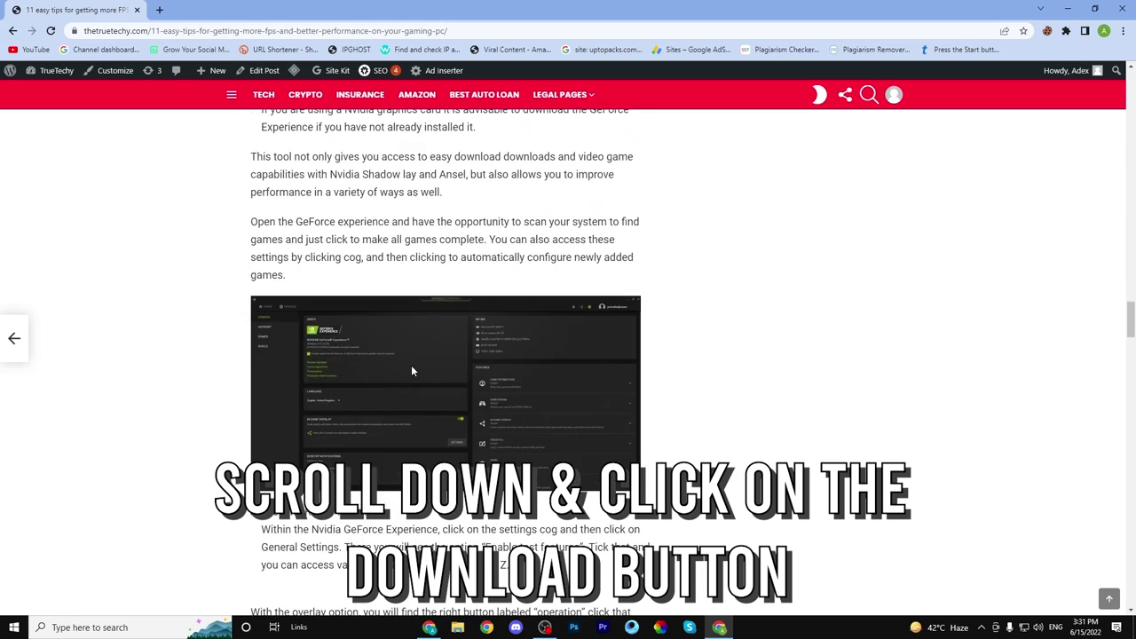
scroll(422, 346, up, 3)
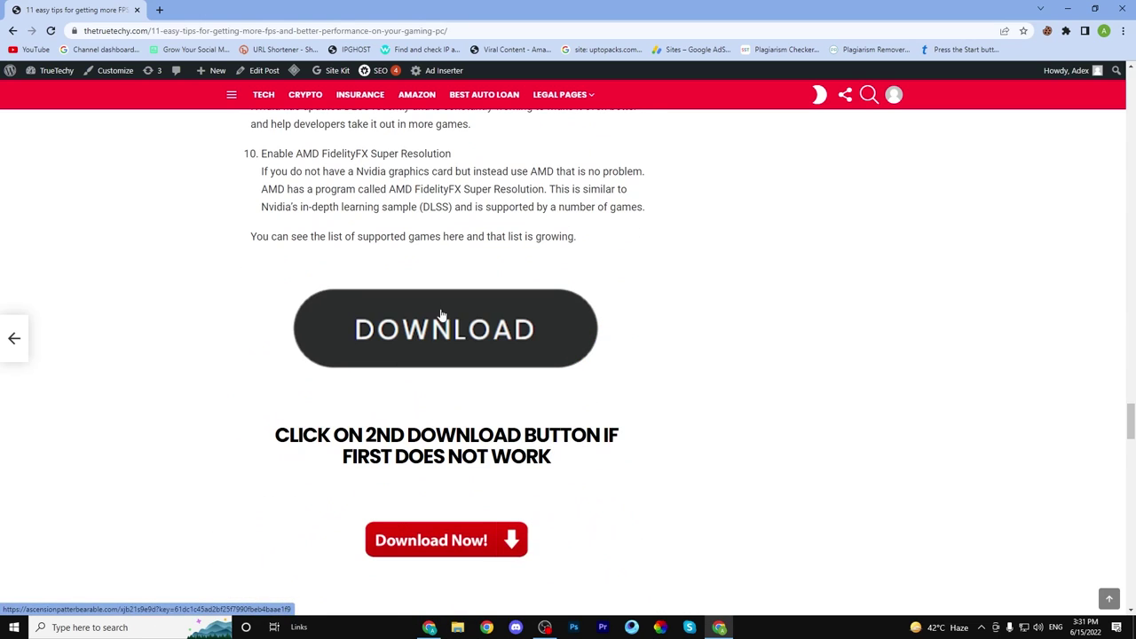
click(444, 330)
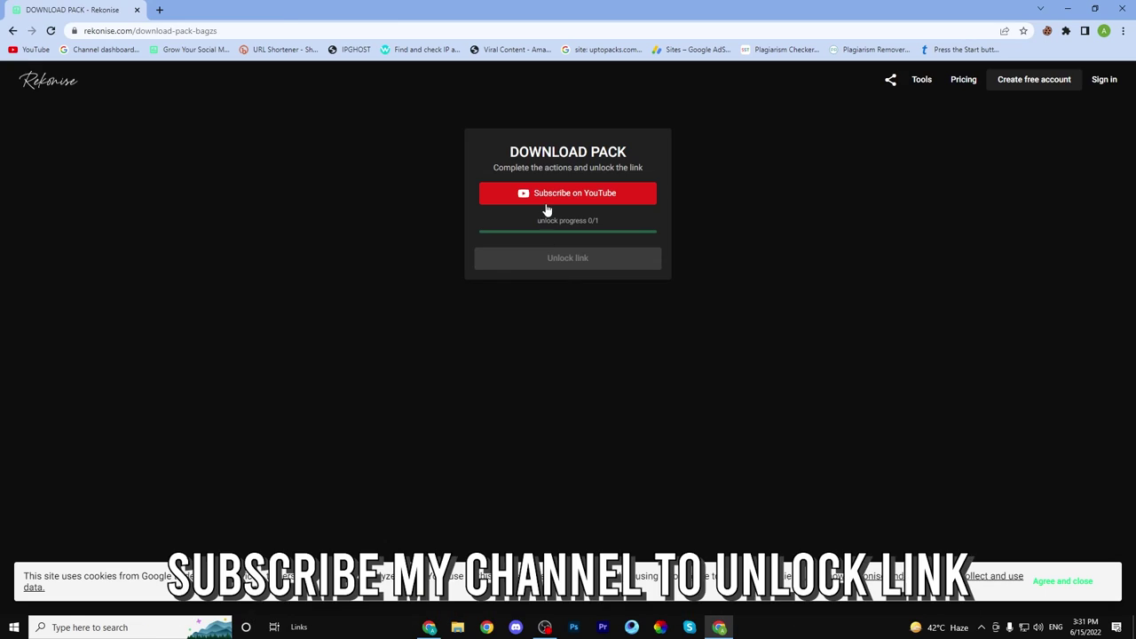
- Complete the YouTube channel subscription action on the DOWNLOAD PACK page and unlock the download link
click(572, 194)
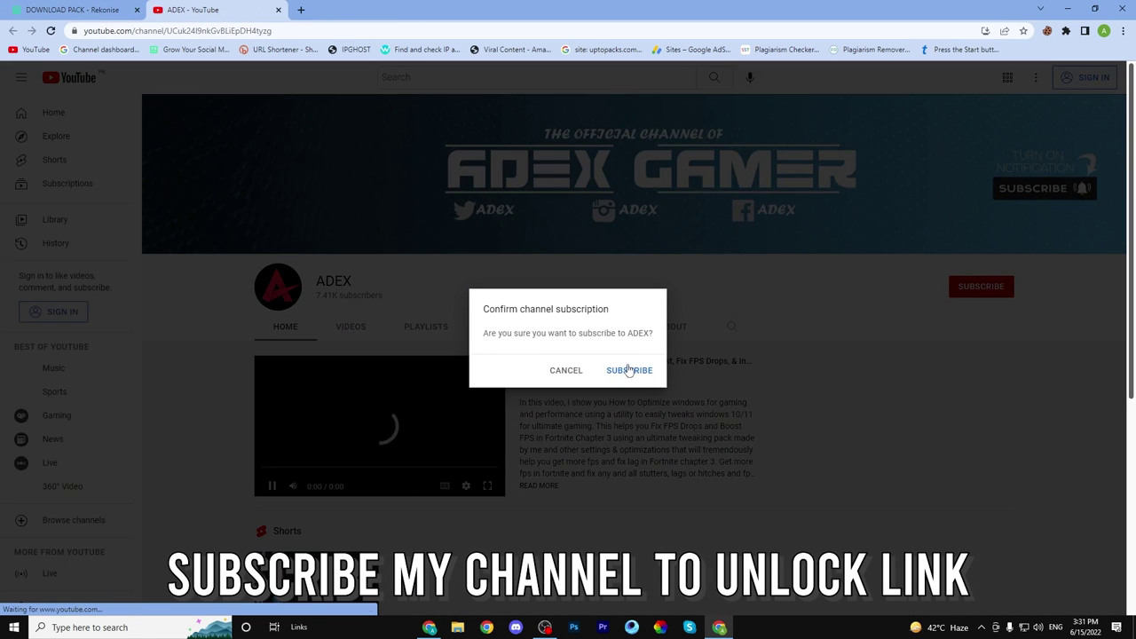
click(624, 370)
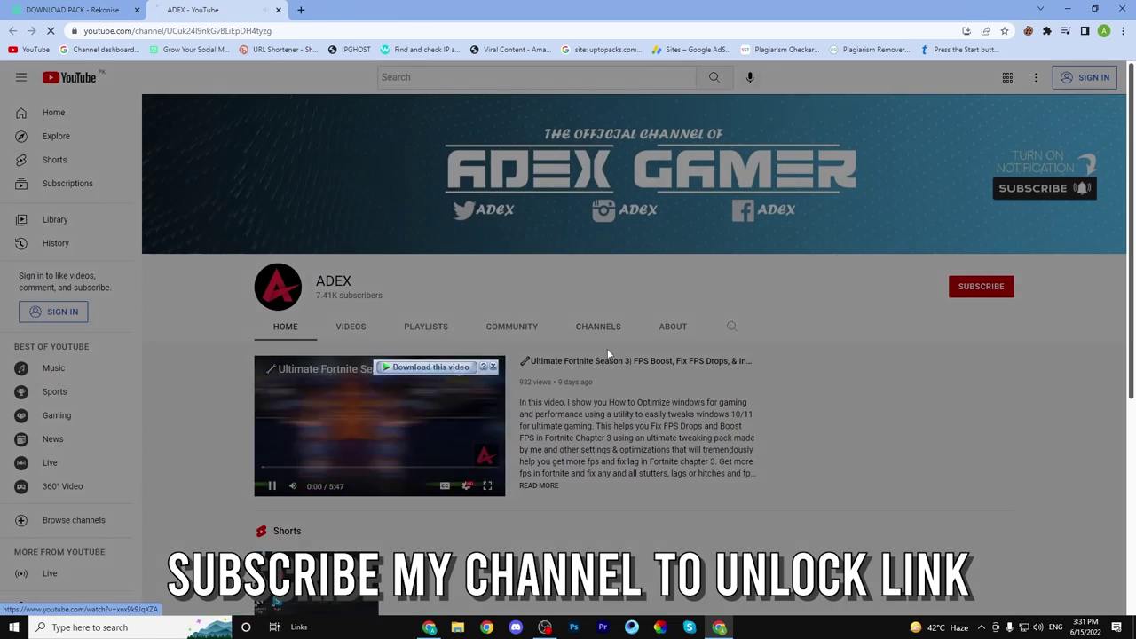
click(71, 10)
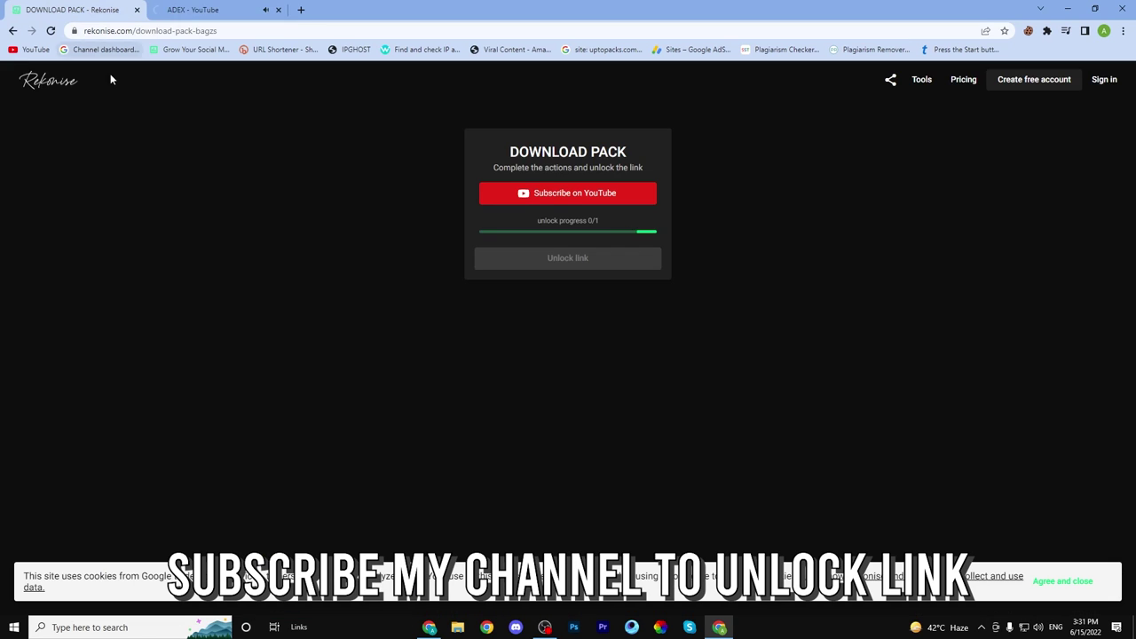
click(563, 257)
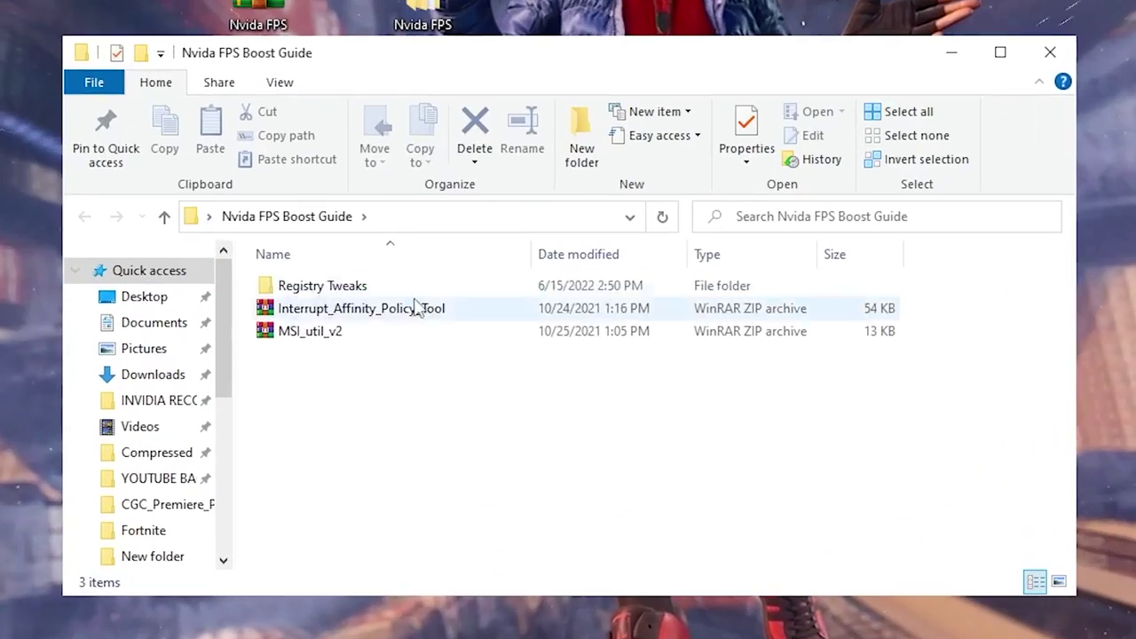
- Open the Registry Tweaks folder in Nvida FPS Boost Guide and select both registry files
click(302, 286)
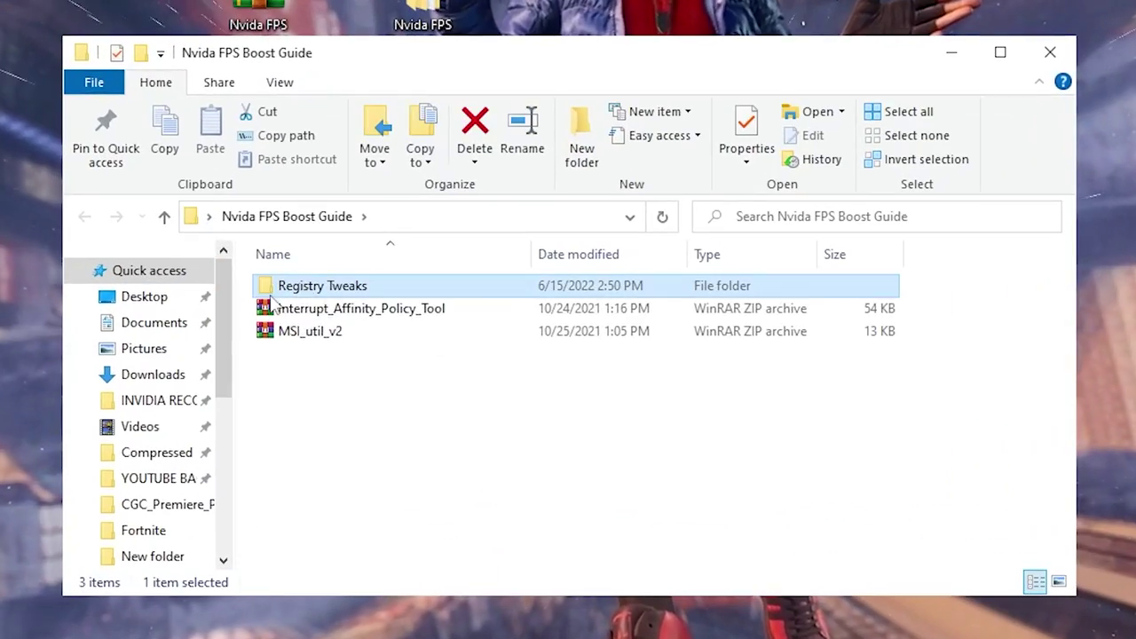
double_click(326, 293)
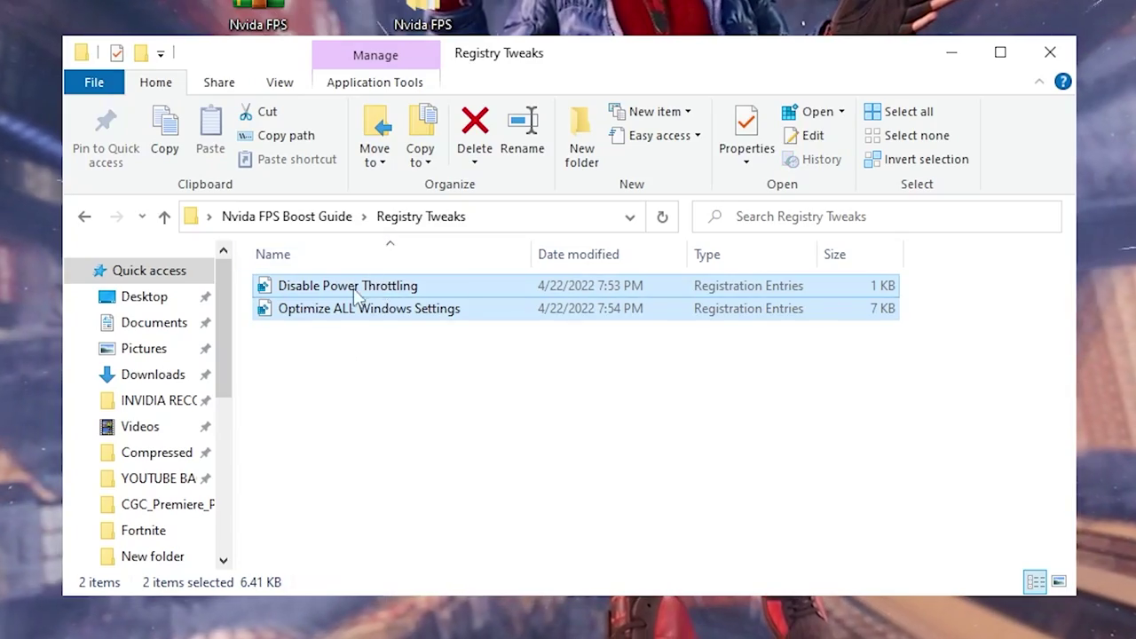
click(351, 308)
key(ctrl+a)
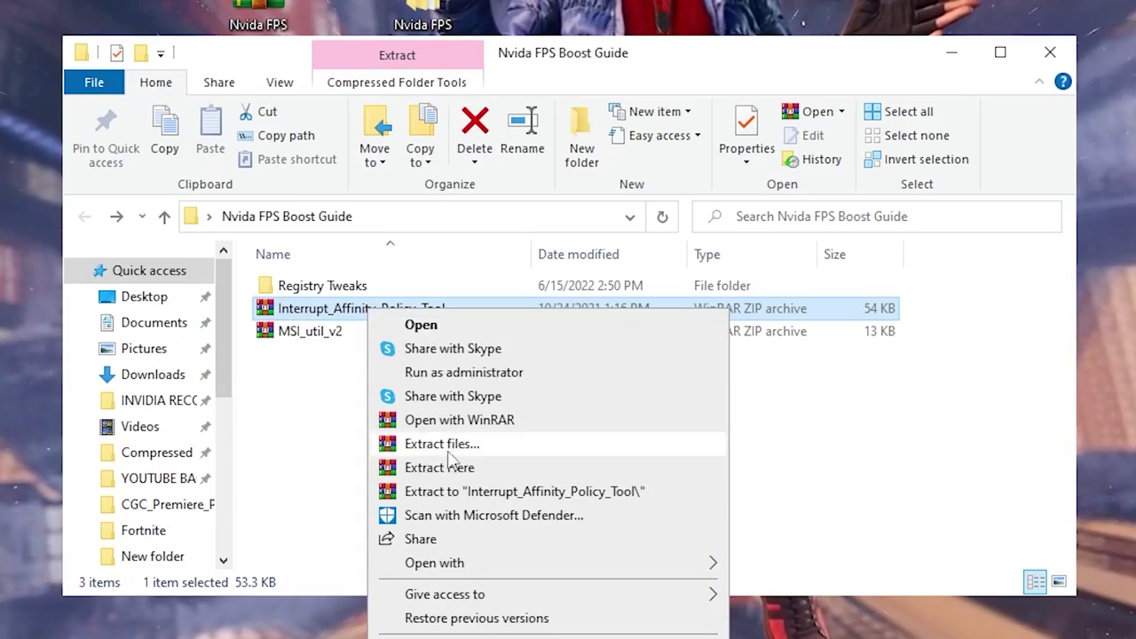
- Extract the Interrupt_Affinity_Policy_Tool archive into the current folder and launch intPolicy_x64 with administrator permission
click(440, 462)
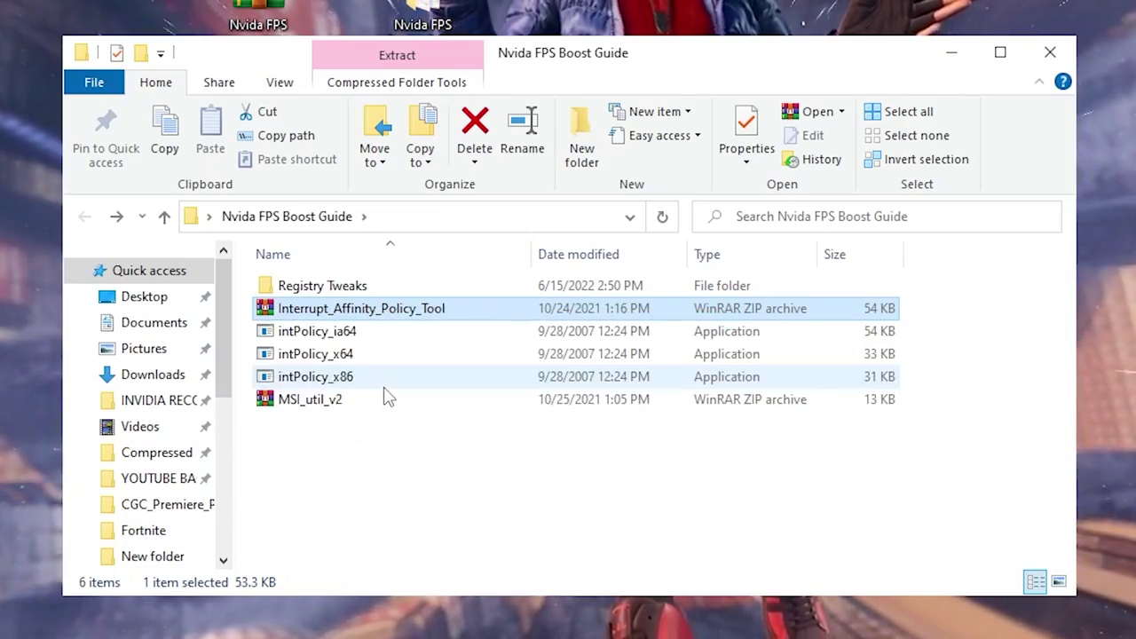
click(363, 438)
click(364, 377)
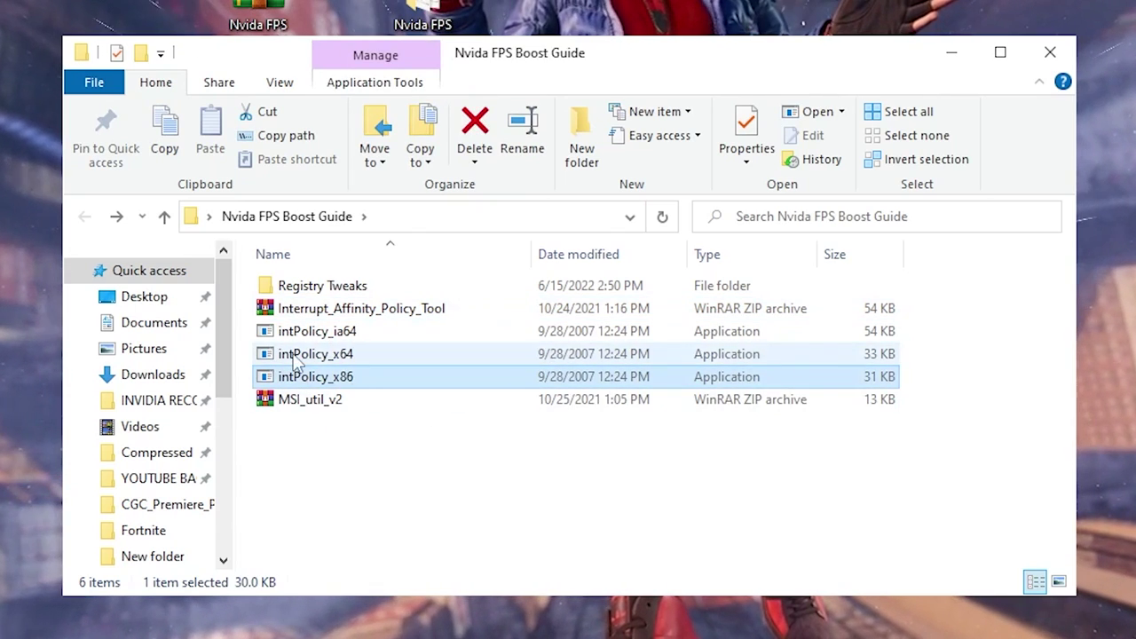
click(306, 353)
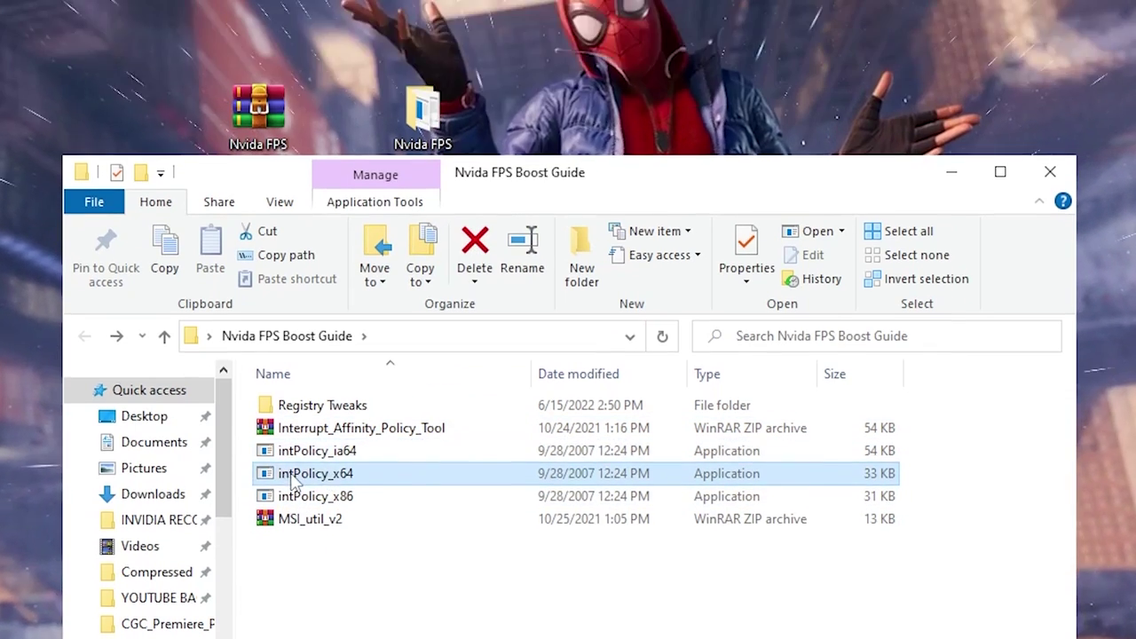
right_click(324, 355)
click(335, 59)
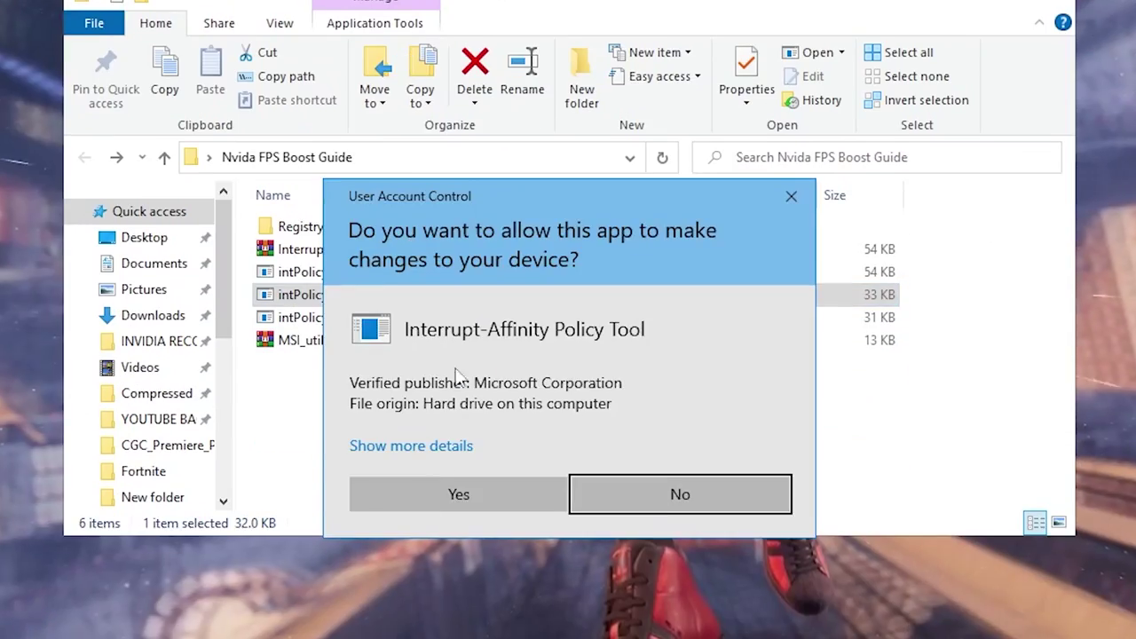
click(447, 497)
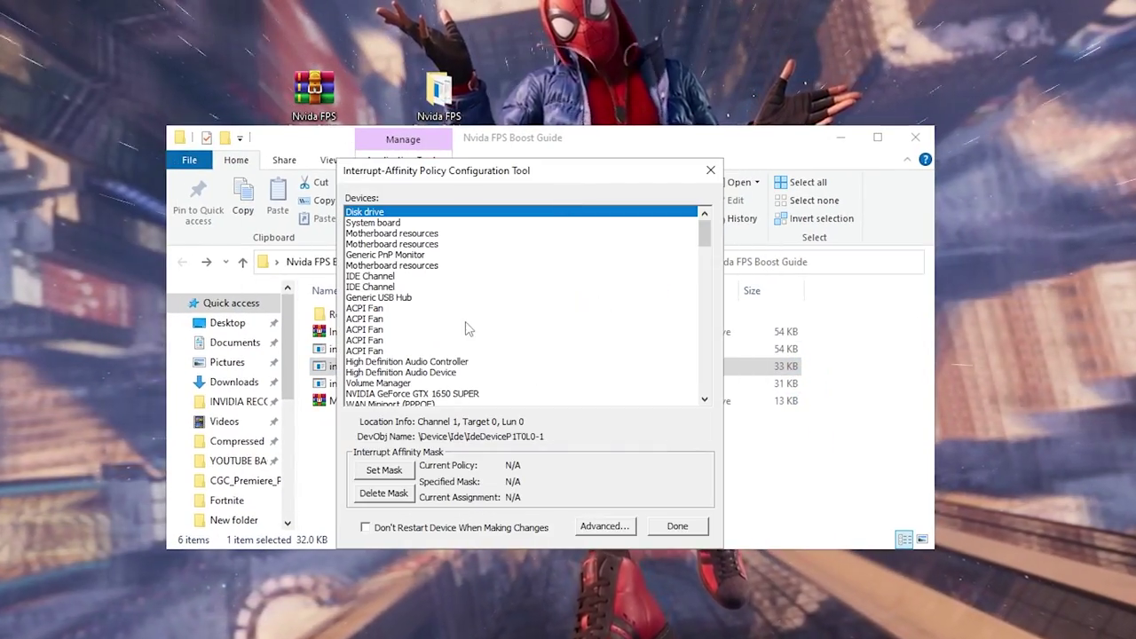
- Set the interrupt affinity mask of the NVIDIA GeForce GTX 1650 SUPER to CPU 4
scroll(426, 271, down, 5)
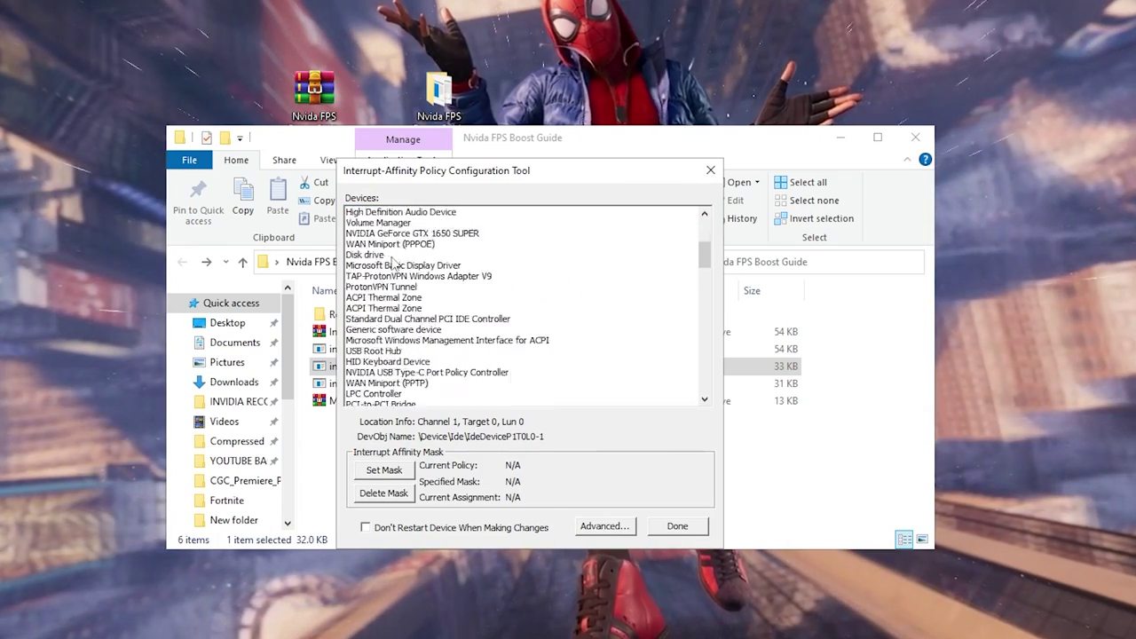
scroll(394, 269, up, 1)
double_click(393, 266)
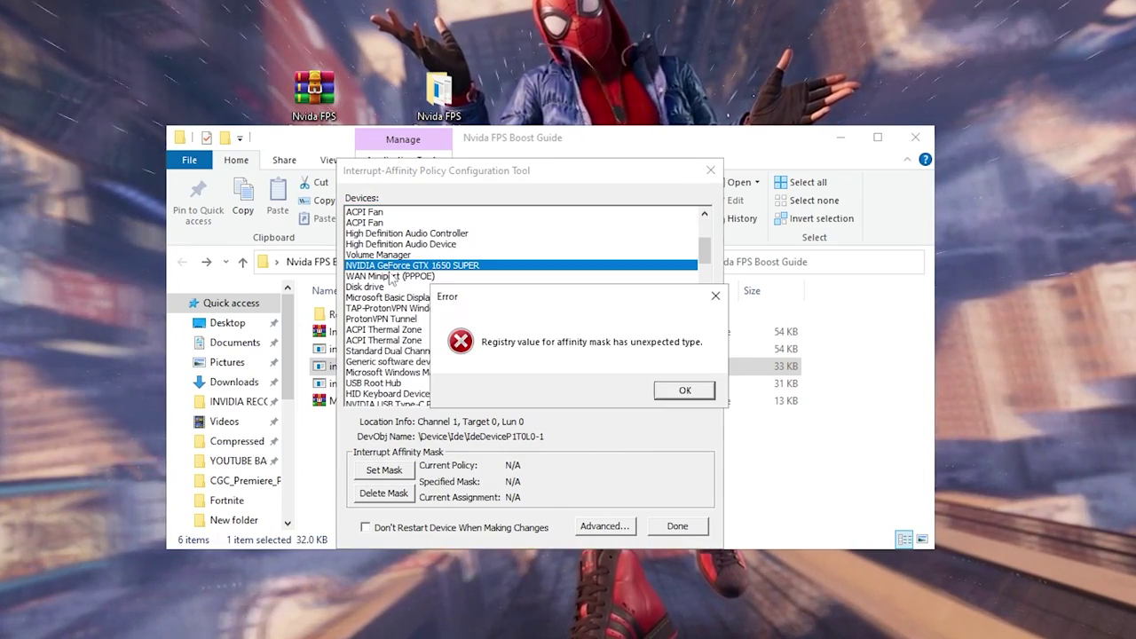
click(685, 390)
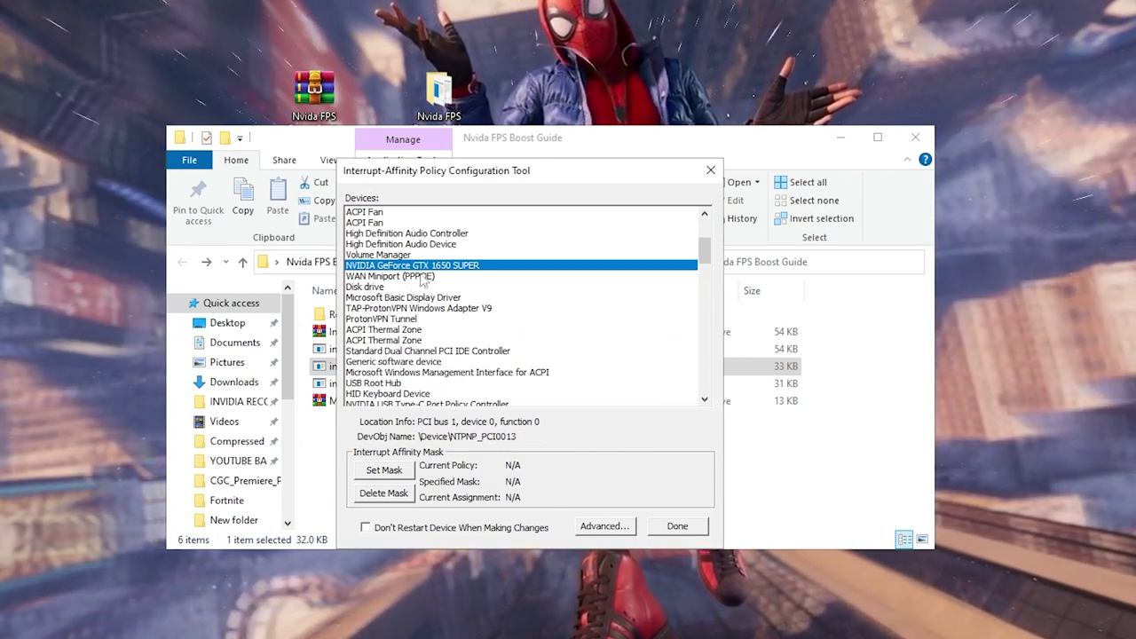
click(383, 470)
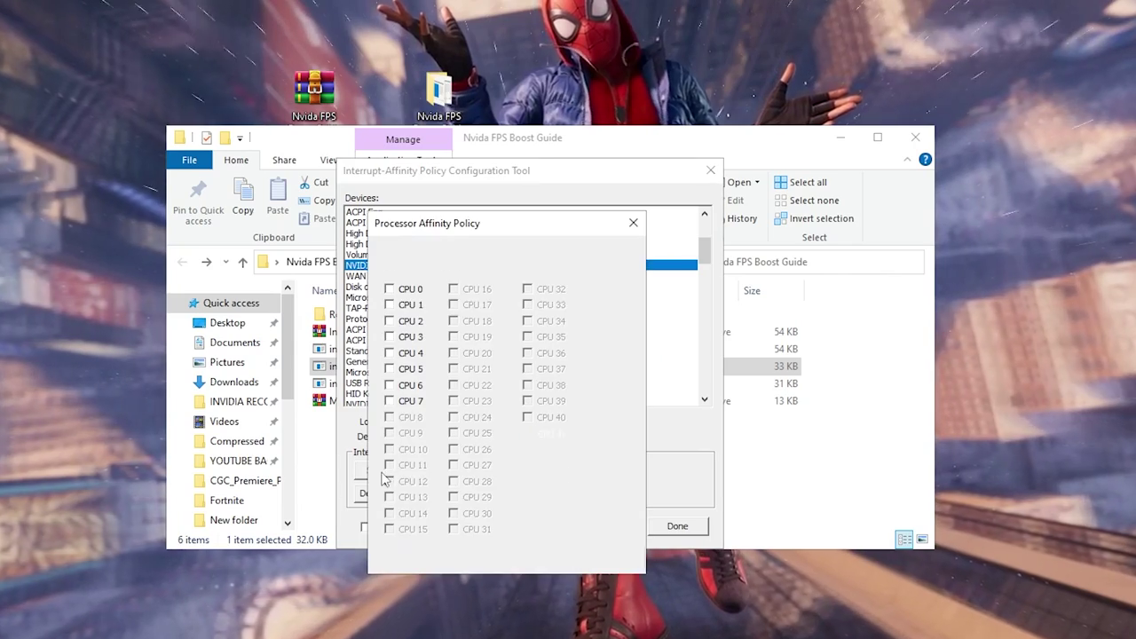
click(389, 353)
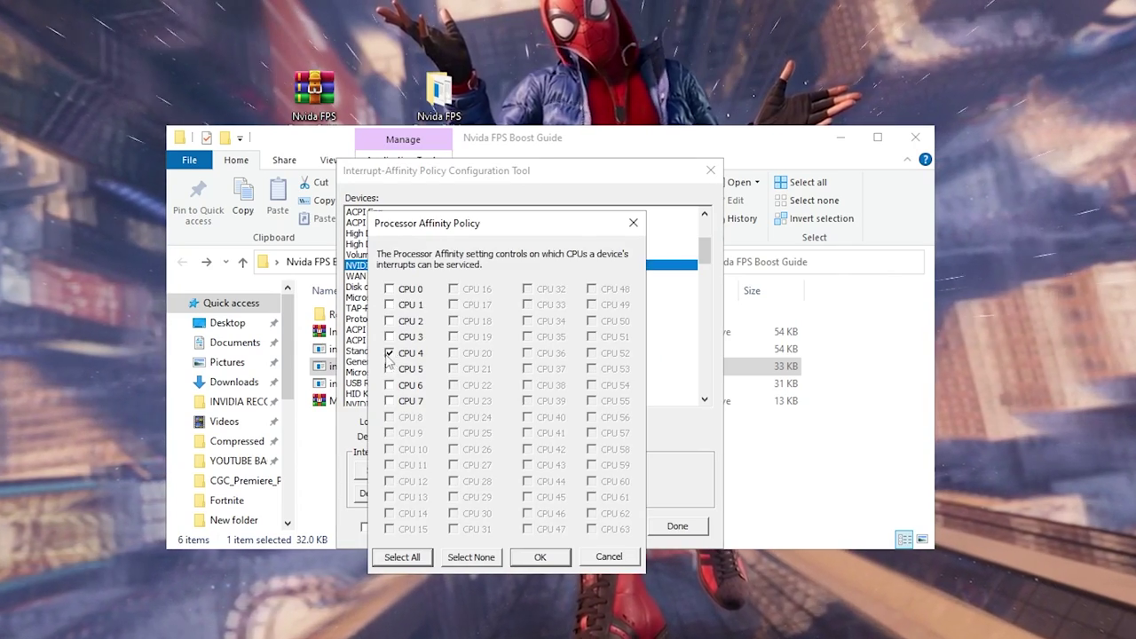
click(541, 558)
key(Return)
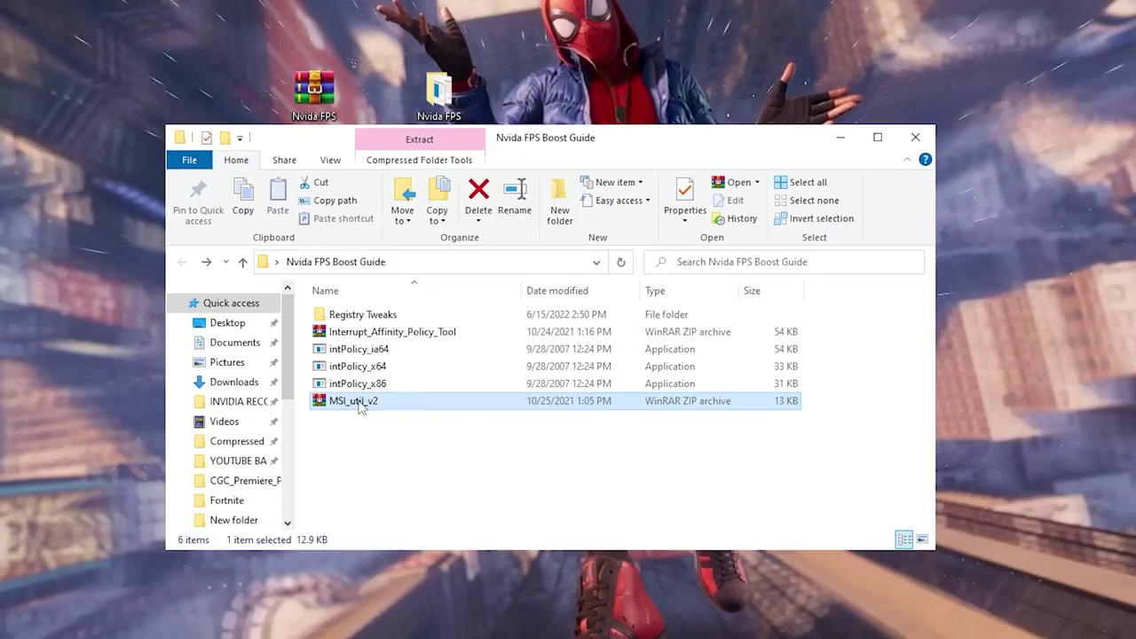
- Extract the MSI_util_v2 archive into the current folder
right_click(359, 403)
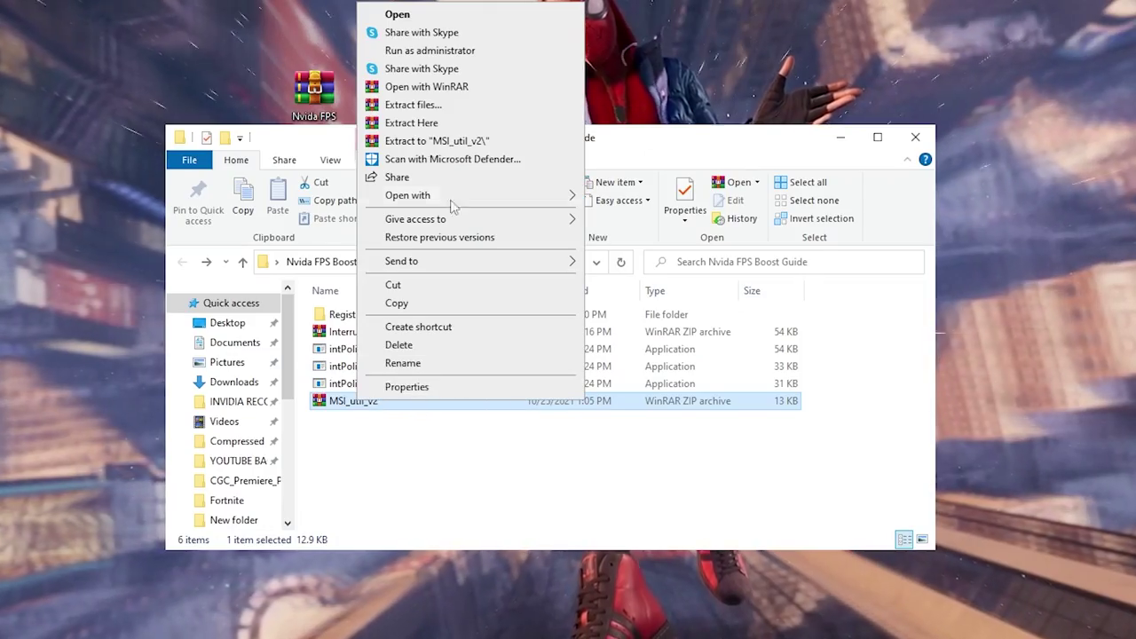
click(404, 124)
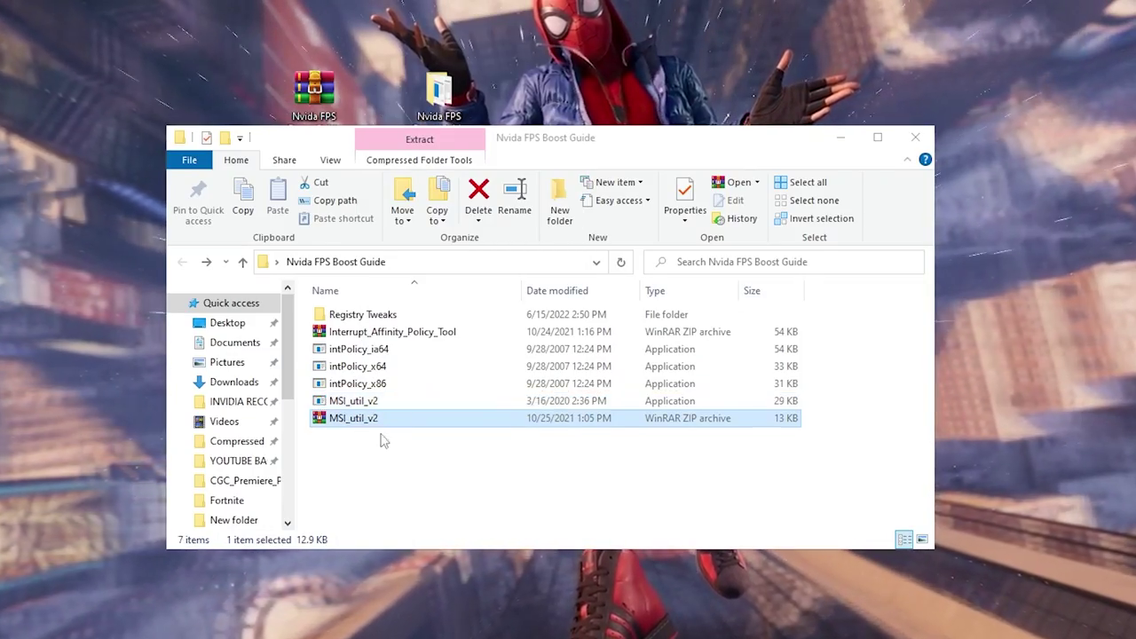
- Run the extracted MSI_util_v2 application as administrator and select the NVIDIA GeForce GTX 1650 SUPER device
click(355, 402)
right_click(337, 403)
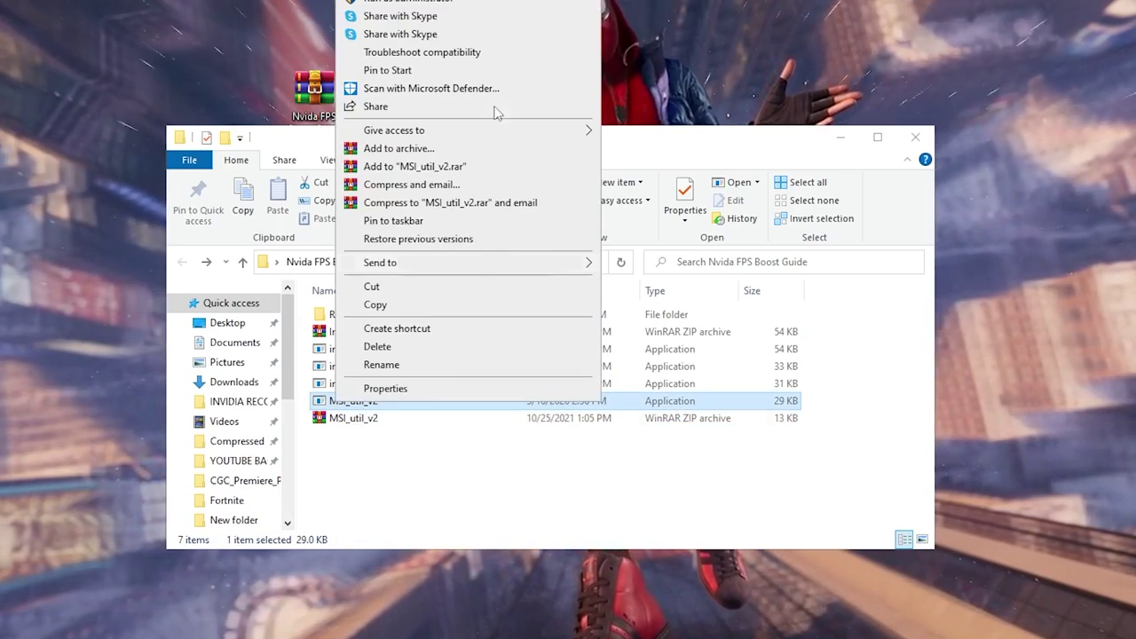
click(412, 5)
click(453, 525)
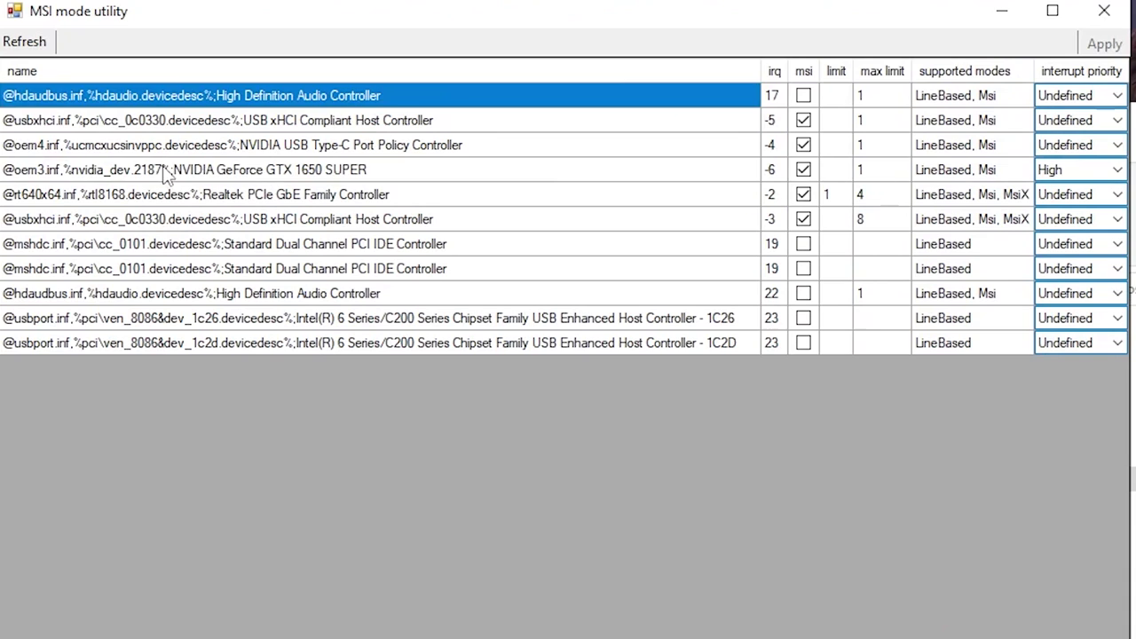
click(186, 173)
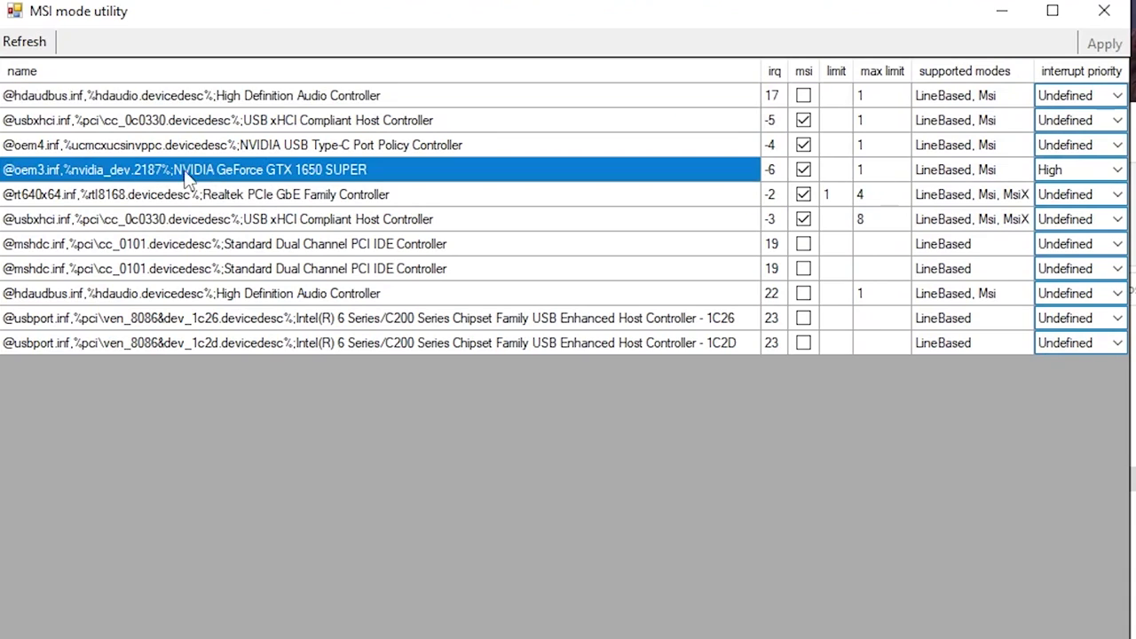
click(783, 172)
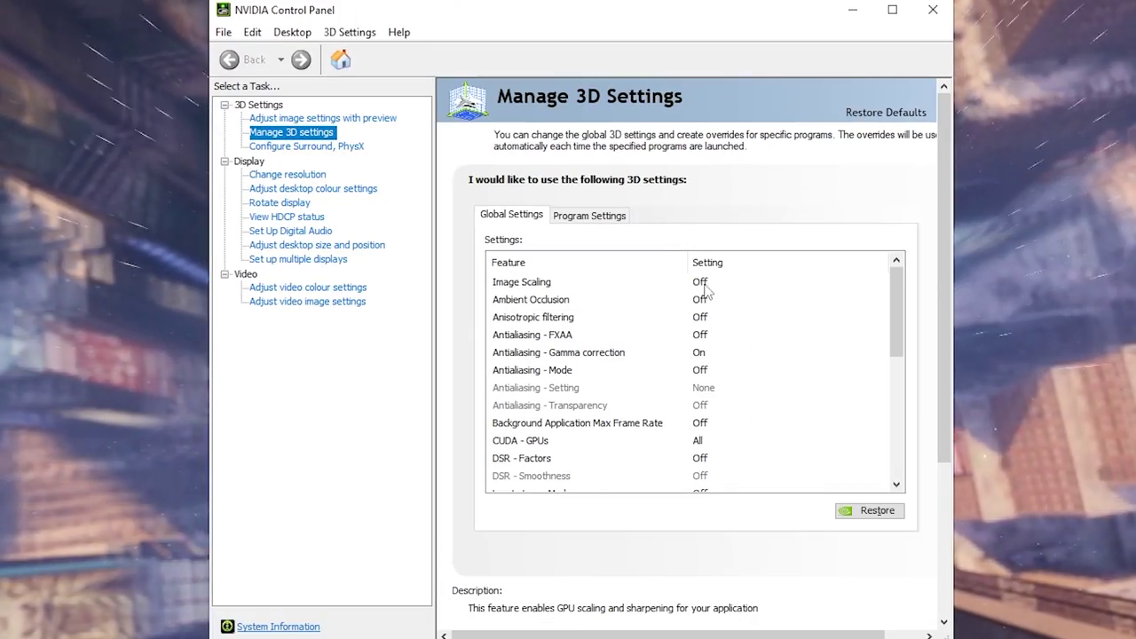
- Set Ambient Occlusion to Performance in the global 3D settings of NVIDIA Control Panel
click(738, 286)
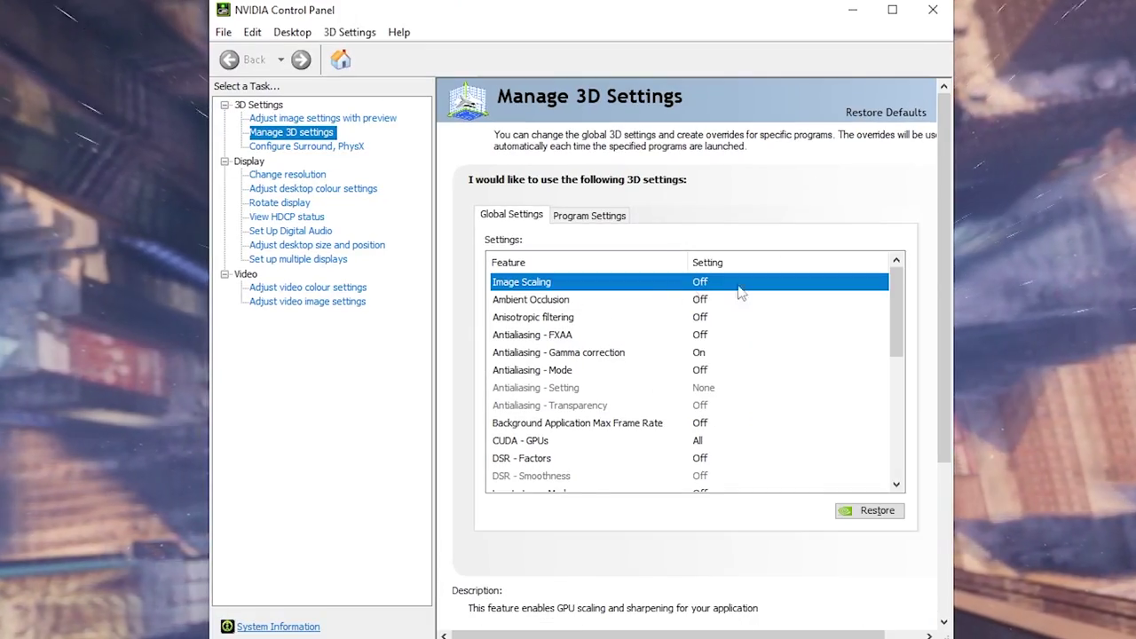
click(534, 302)
click(699, 301)
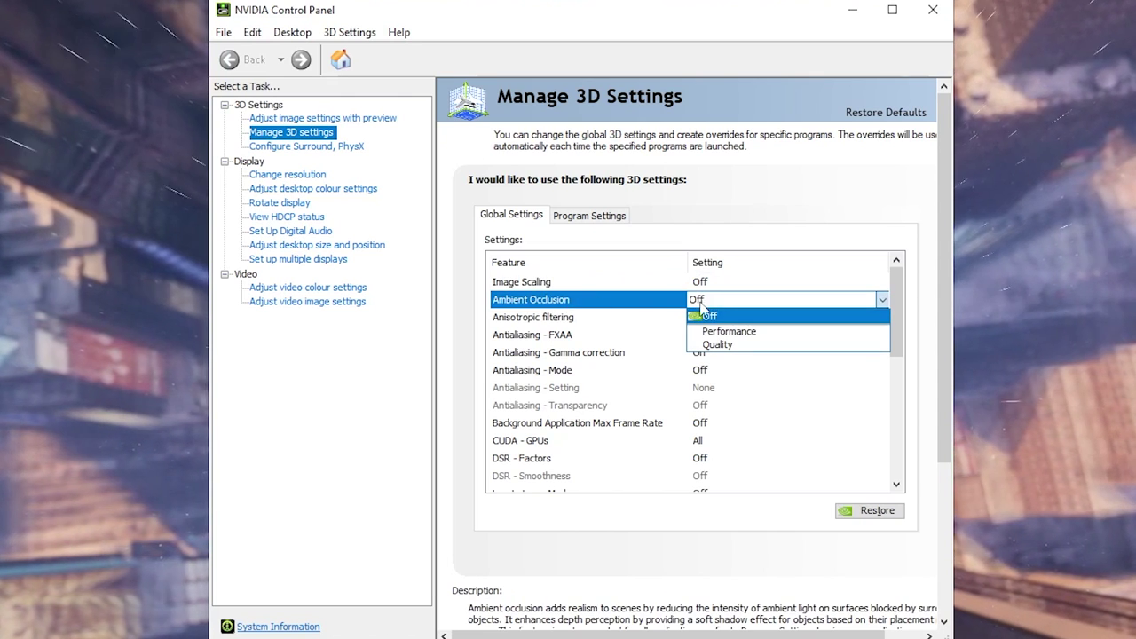
click(733, 331)
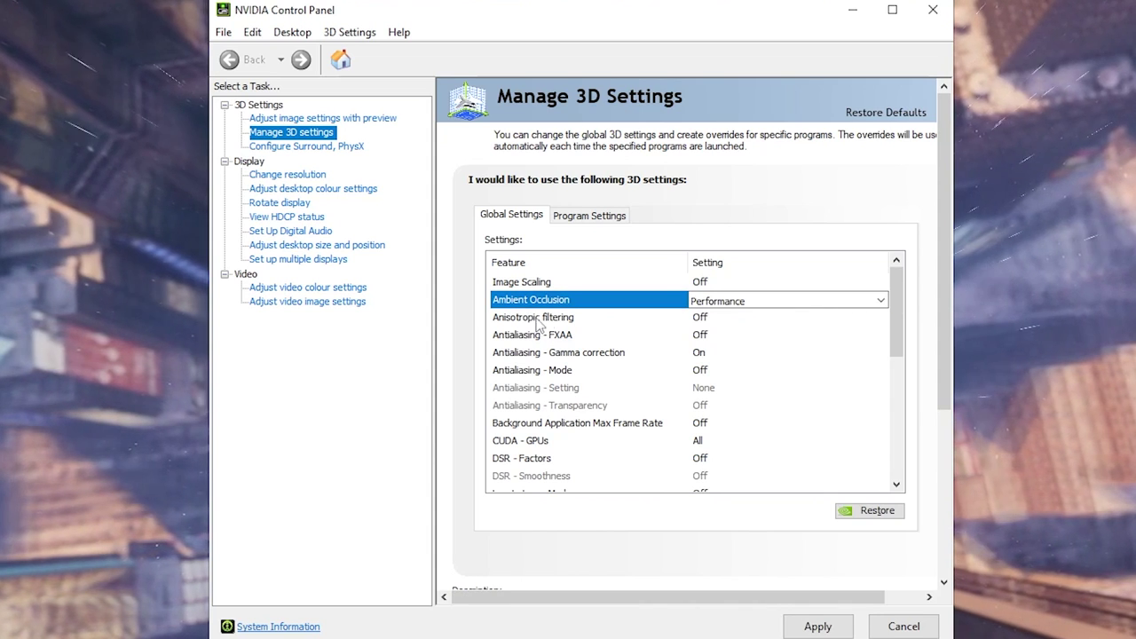
- Choose Off for Anisotropic filtering and keep Antialiasing - FXAA at Off in the global 3D settings
click(693, 320)
click(710, 321)
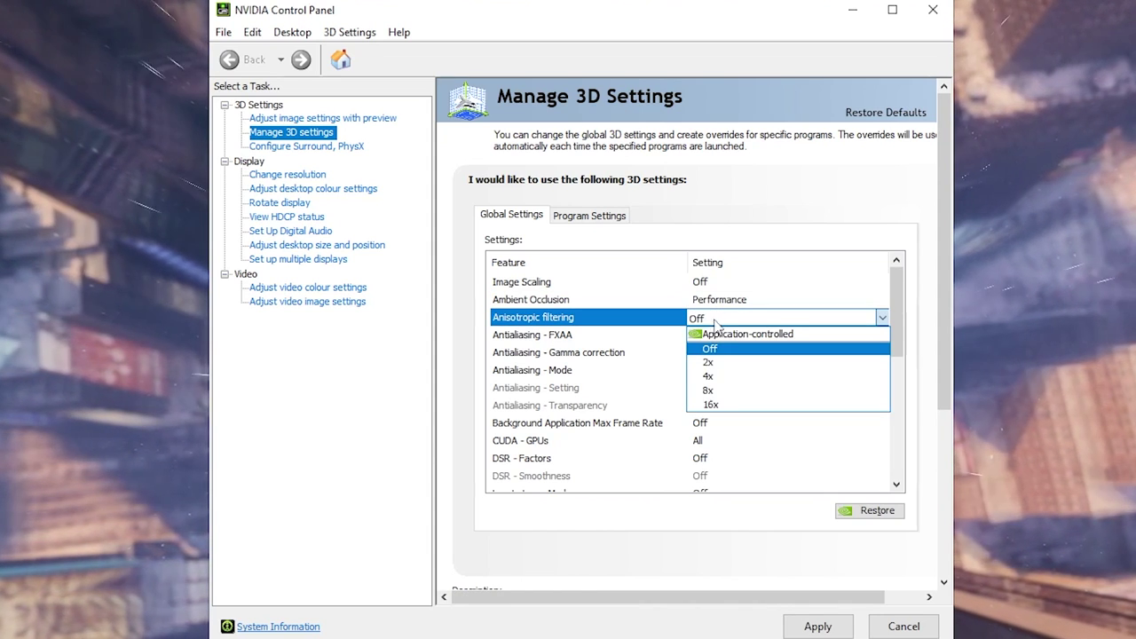
click(709, 348)
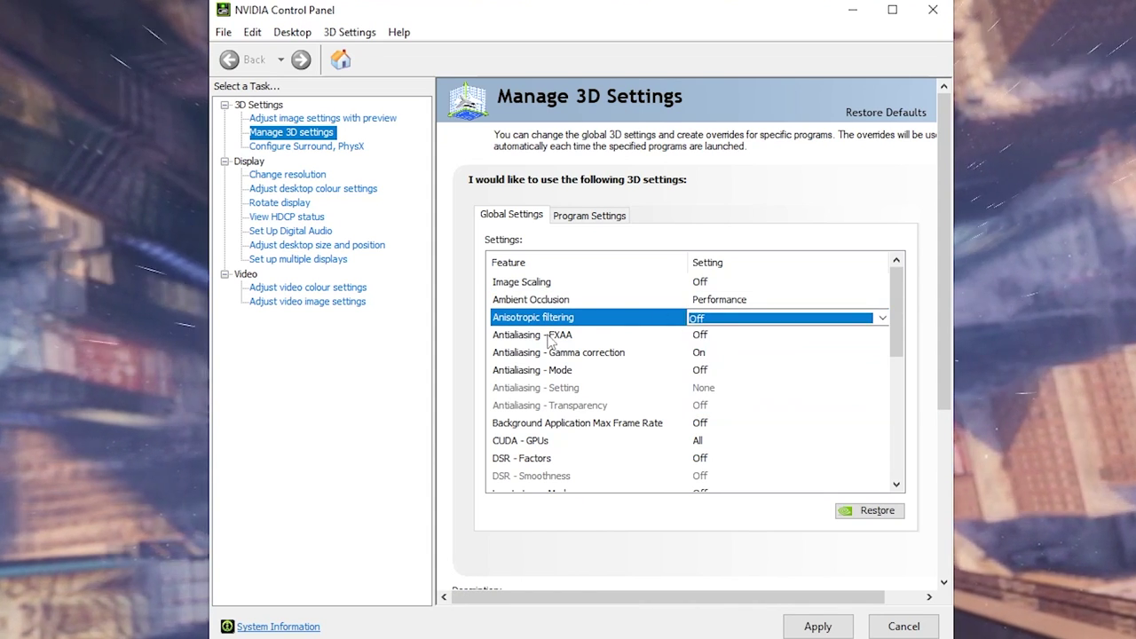
click(594, 337)
click(725, 342)
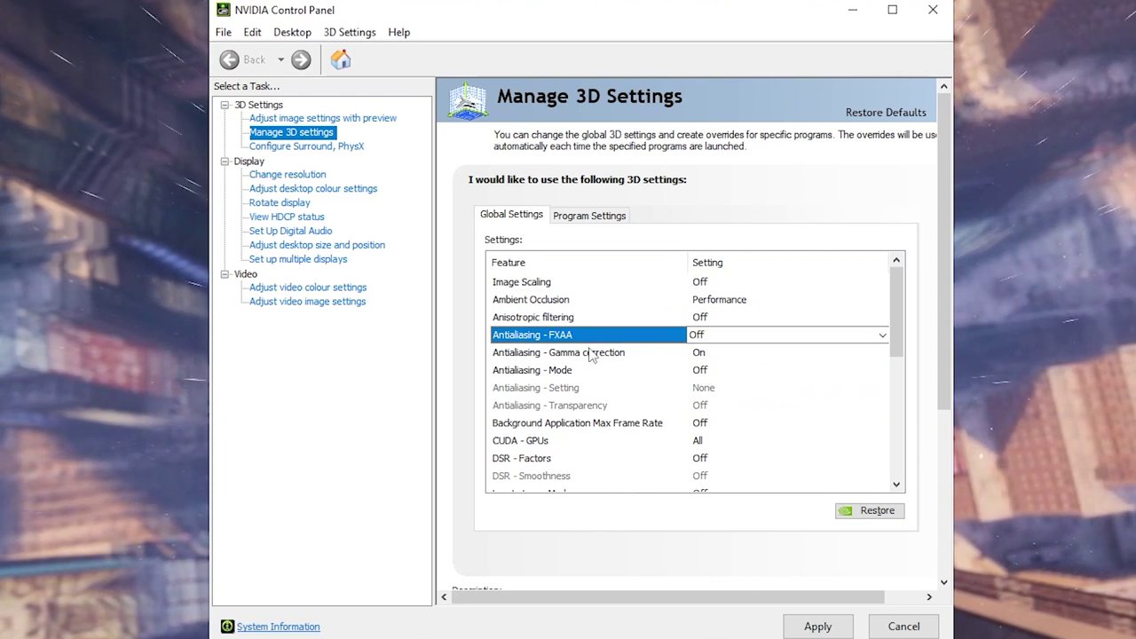
- Choose On for Antialiasing - Gamma correction and Off for Antialiasing - Mode in the global 3D settings
click(704, 354)
click(708, 356)
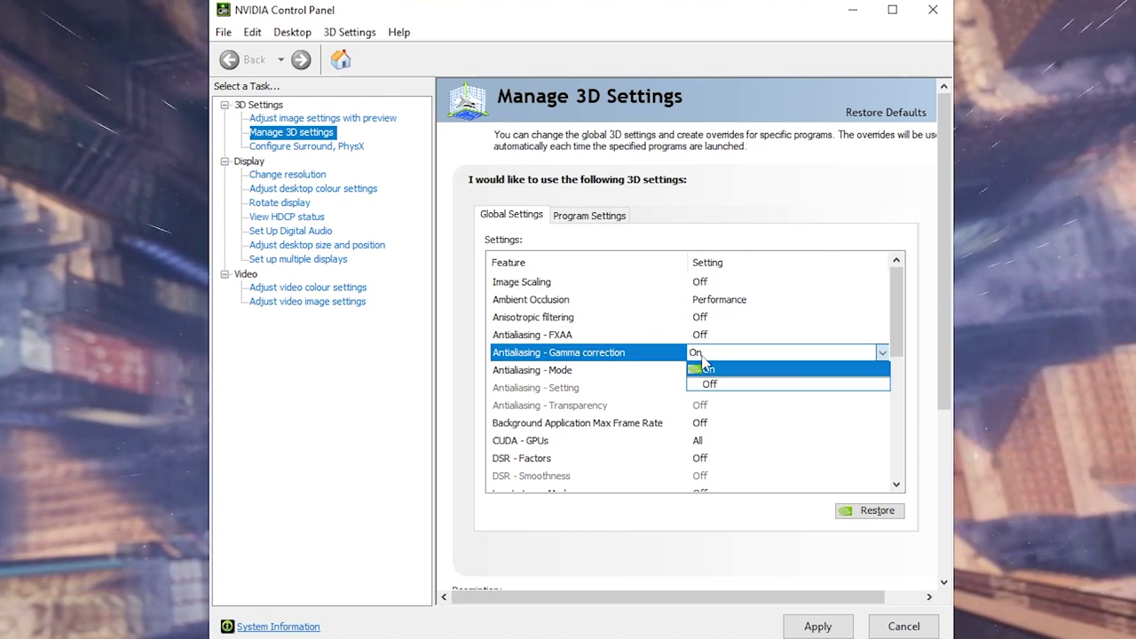
click(708, 369)
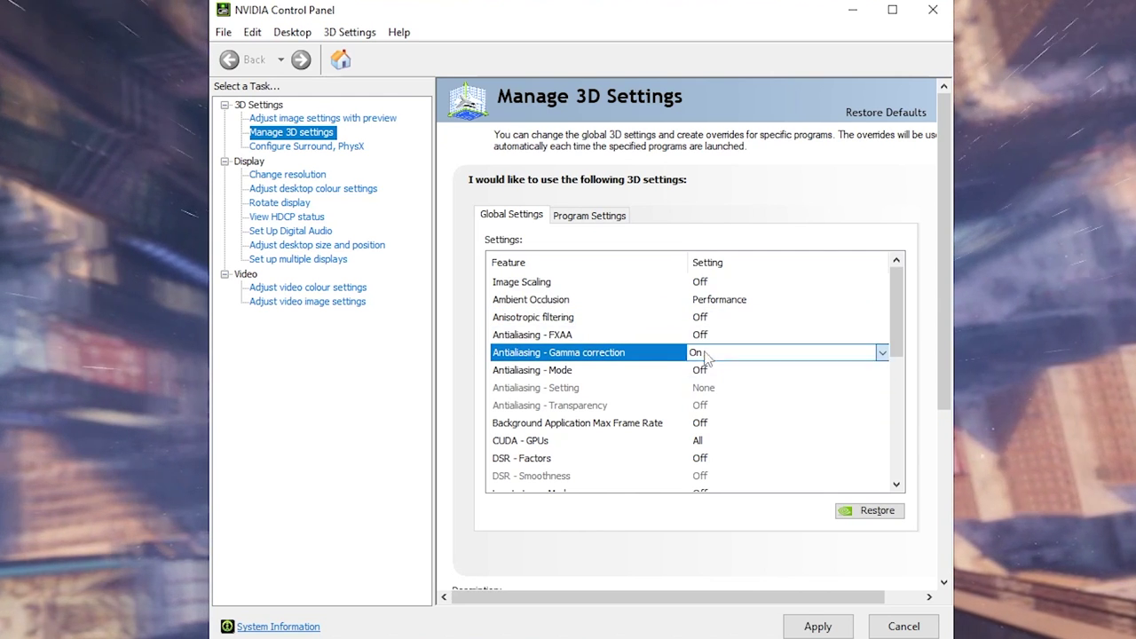
click(543, 373)
click(712, 373)
click(711, 375)
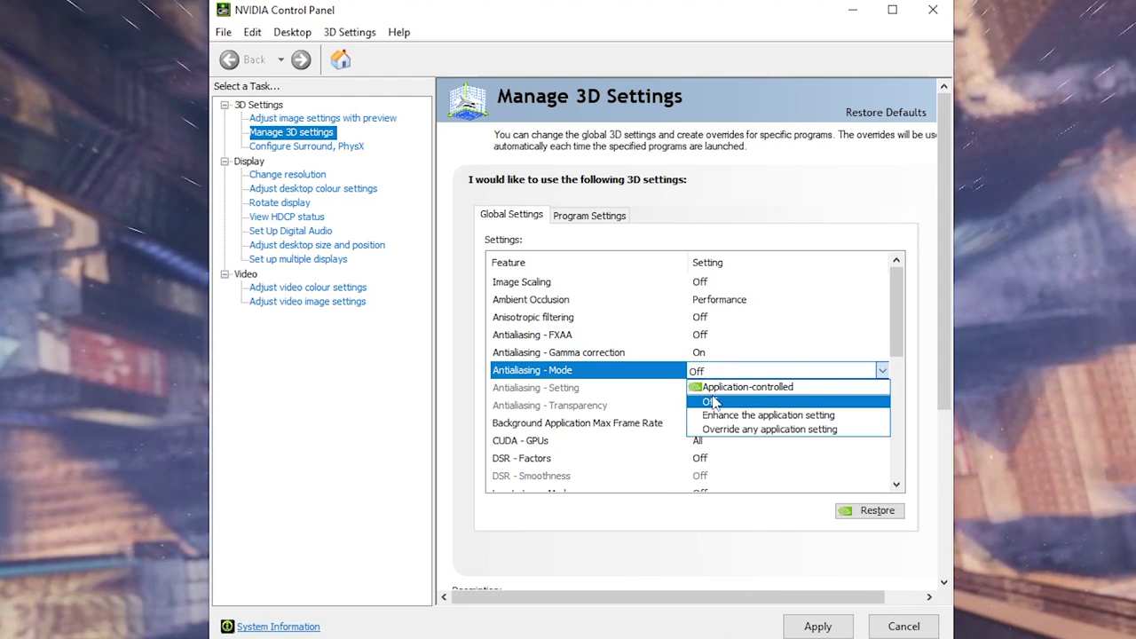
click(716, 404)
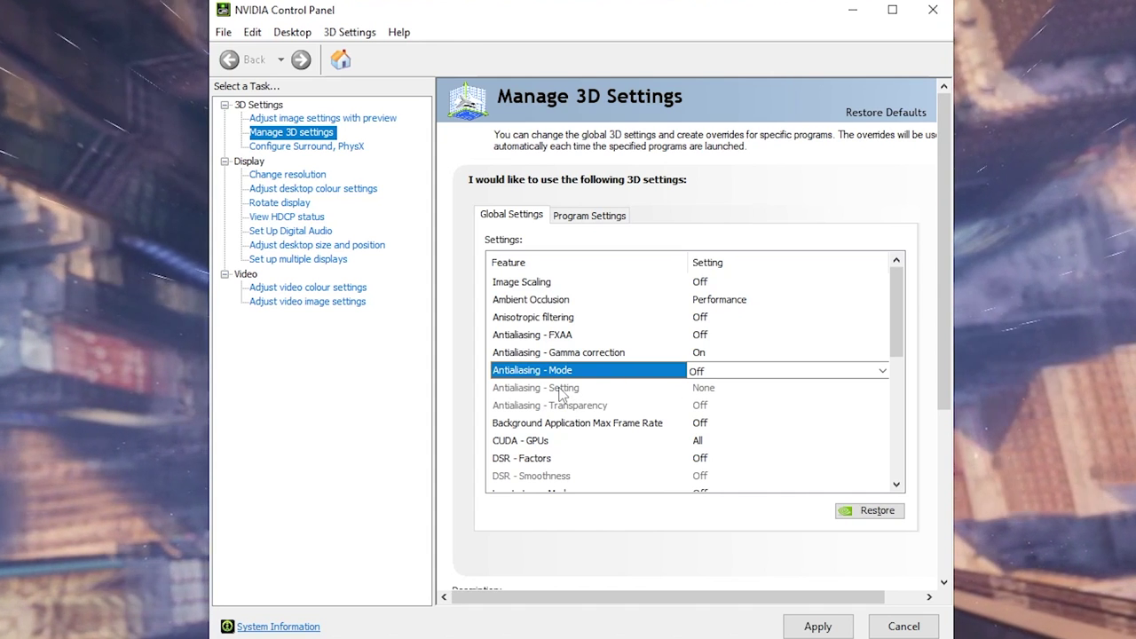
- Turn on Background Application Max Frame Rate and set its limit to 100 FPS
key(Down)
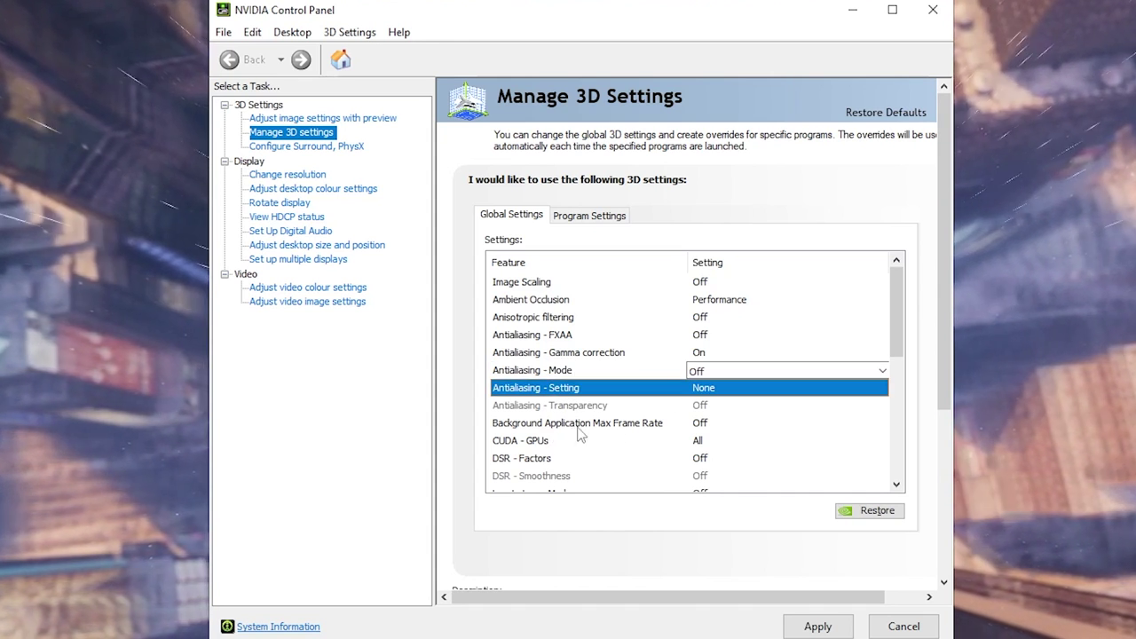
click(700, 429)
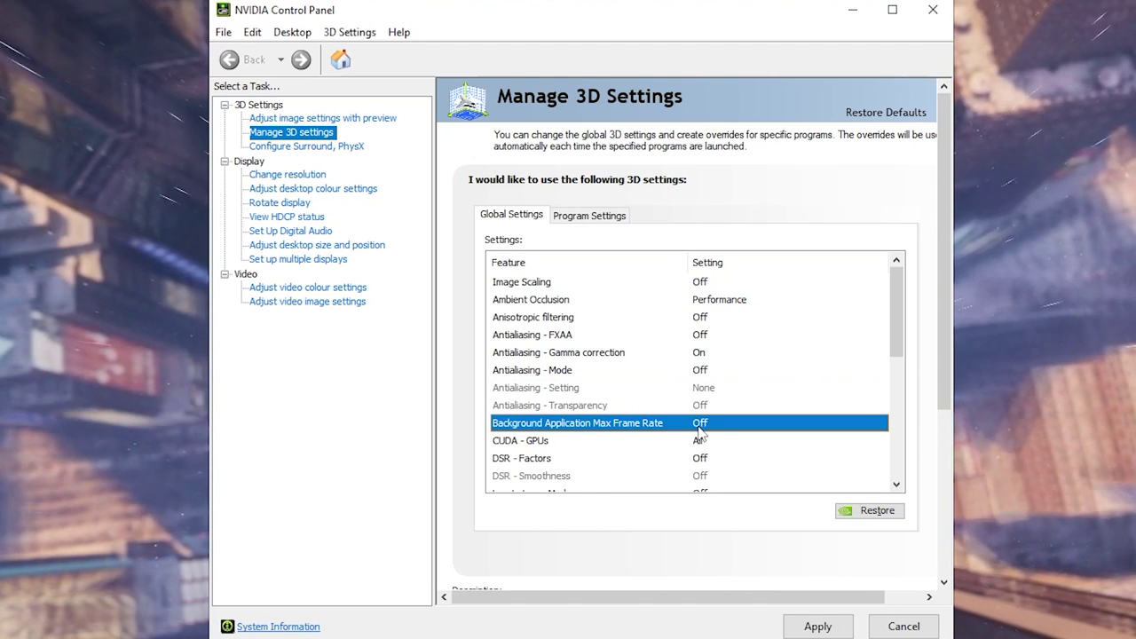
click(701, 426)
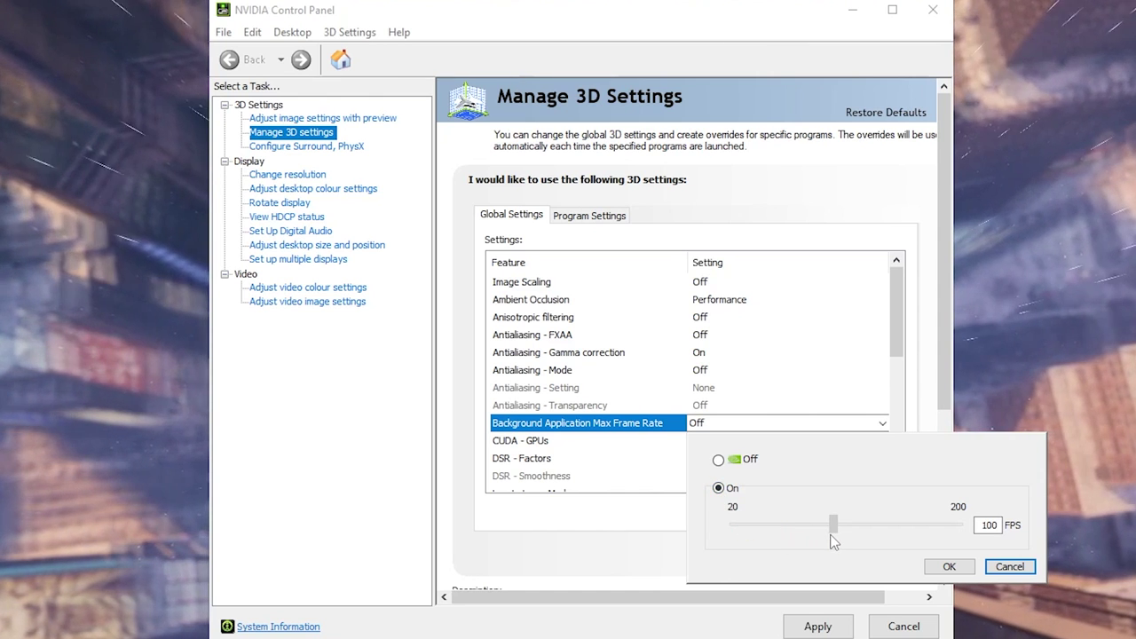
click(948, 567)
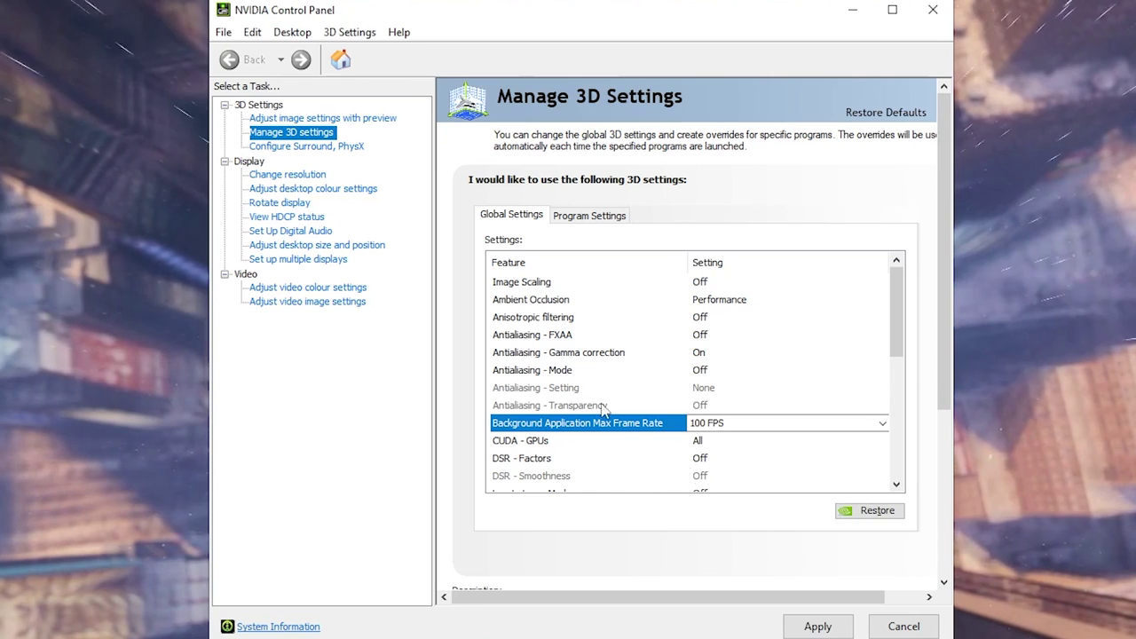
- Confirm the NVIDIA GeForce GTX 1650 SUPER for CUDA - GPUs and keep DSR - Factors at Off
click(548, 441)
scroll(535, 342, down, 2)
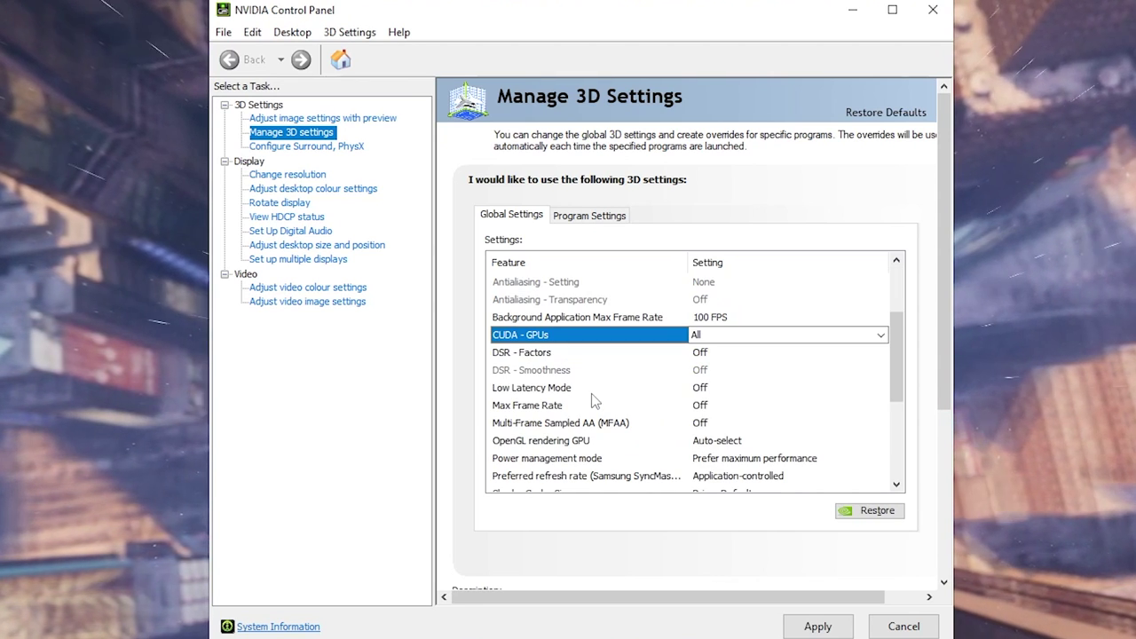
click(755, 335)
click(756, 339)
click(755, 336)
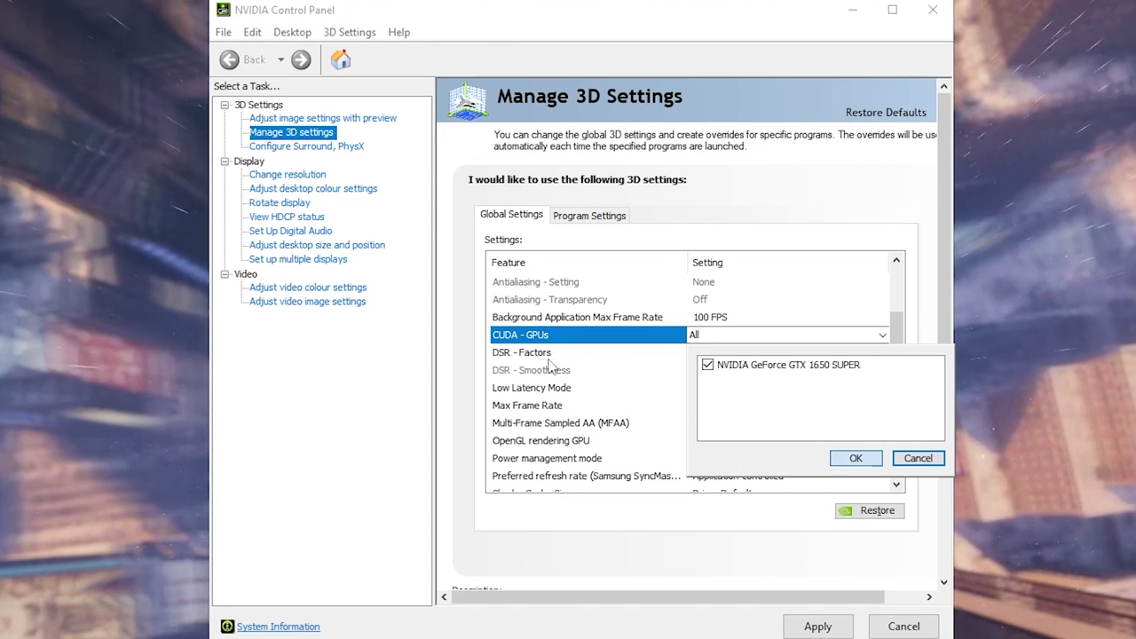
click(855, 458)
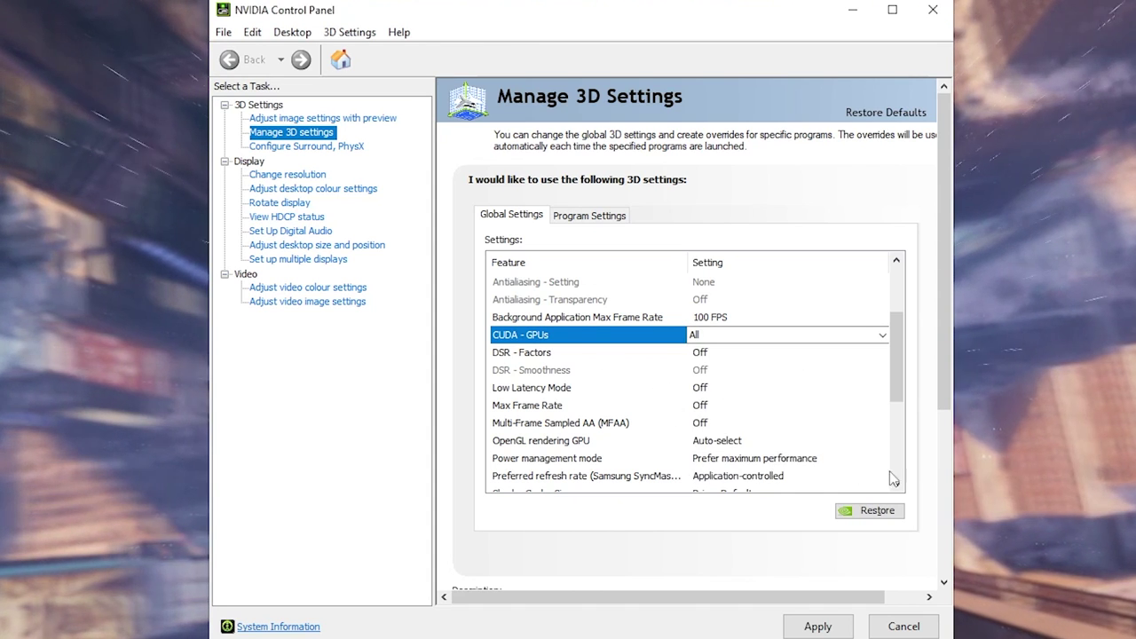
click(525, 353)
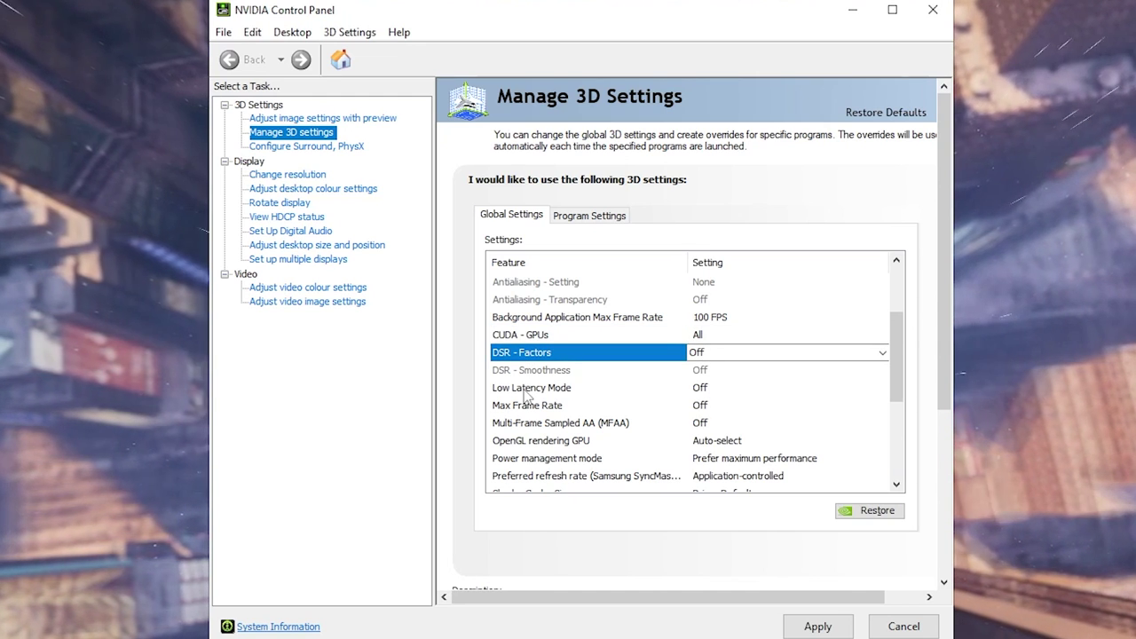
- Set Low Latency Mode to Ultra in the global 3D settings
click(529, 391)
click(700, 389)
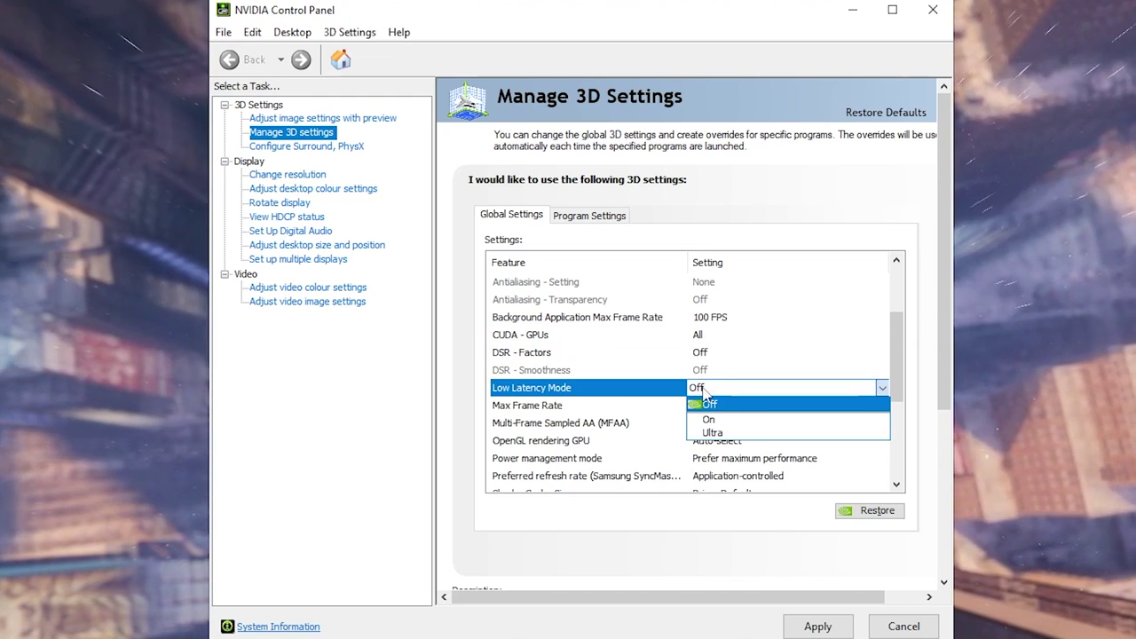
click(712, 433)
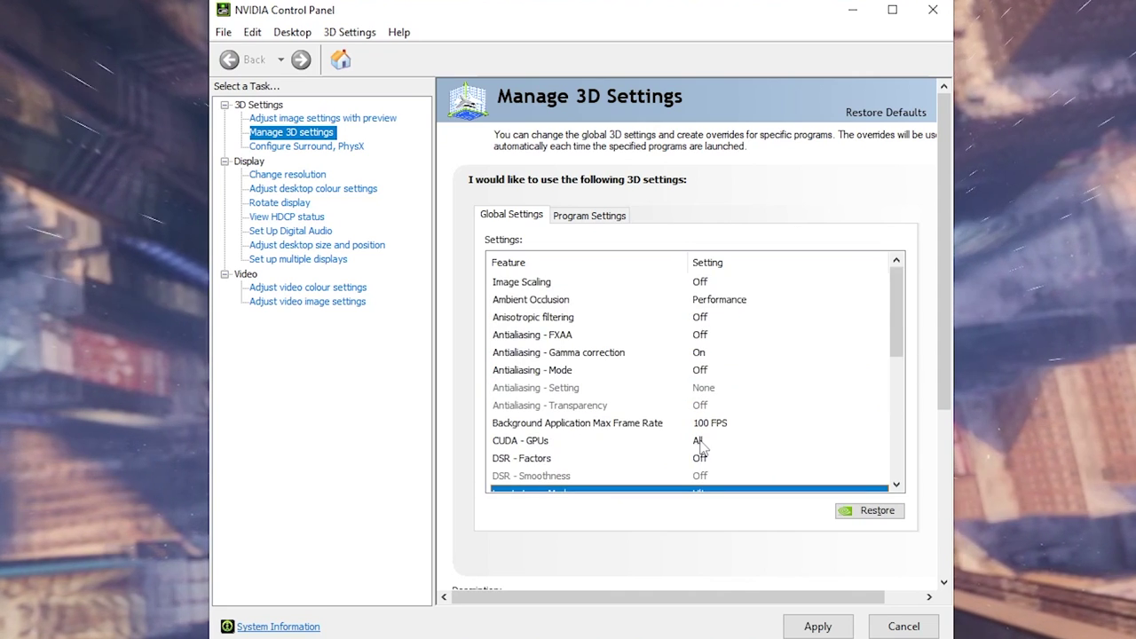
click(706, 370)
click(715, 415)
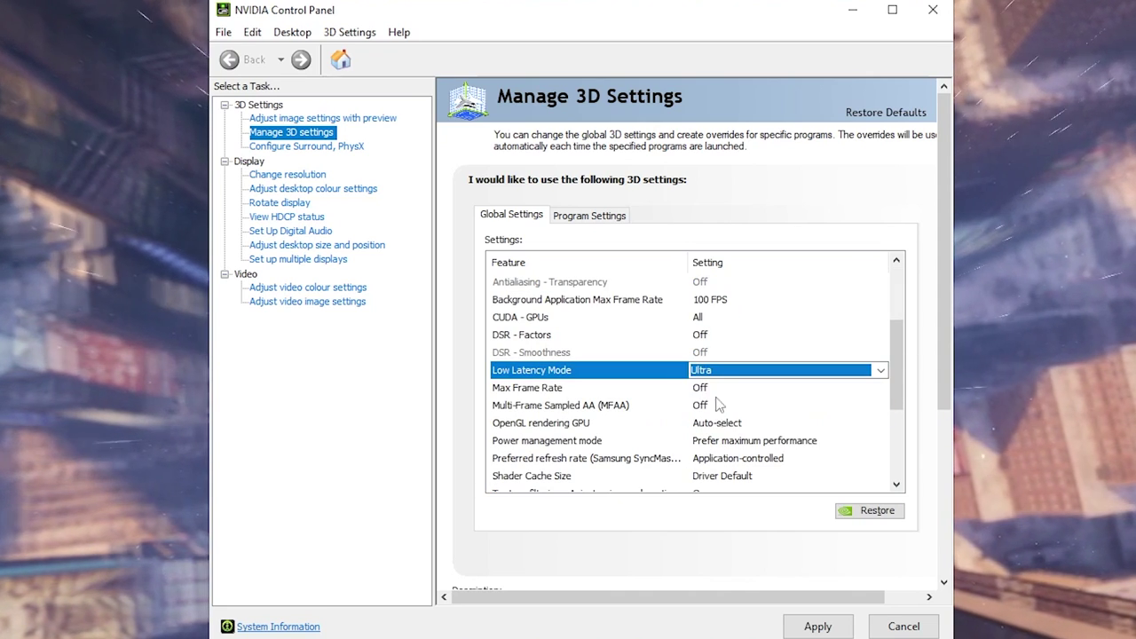
- Turn on Max Frame Rate and set its limit to 101 FPS
click(534, 390)
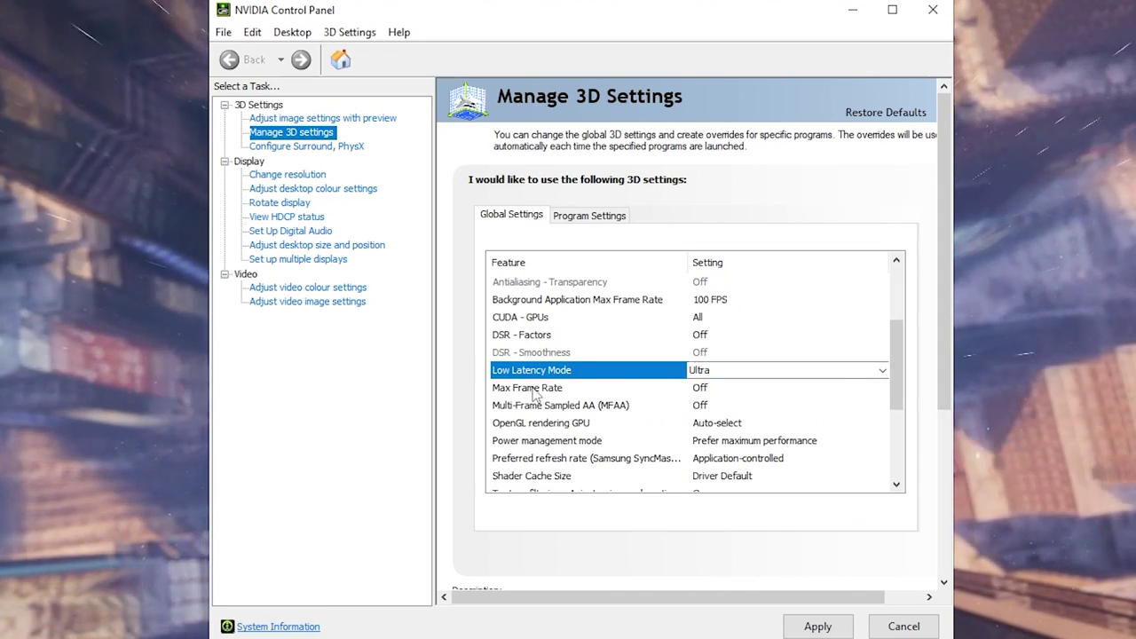
click(733, 389)
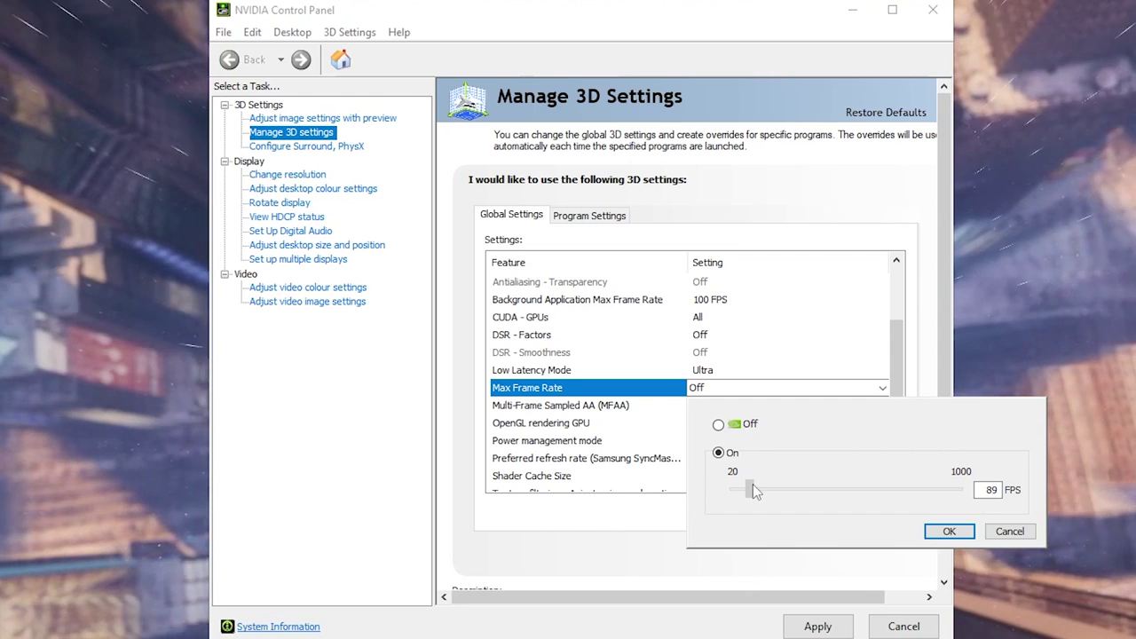
drag(756, 483, 754, 486)
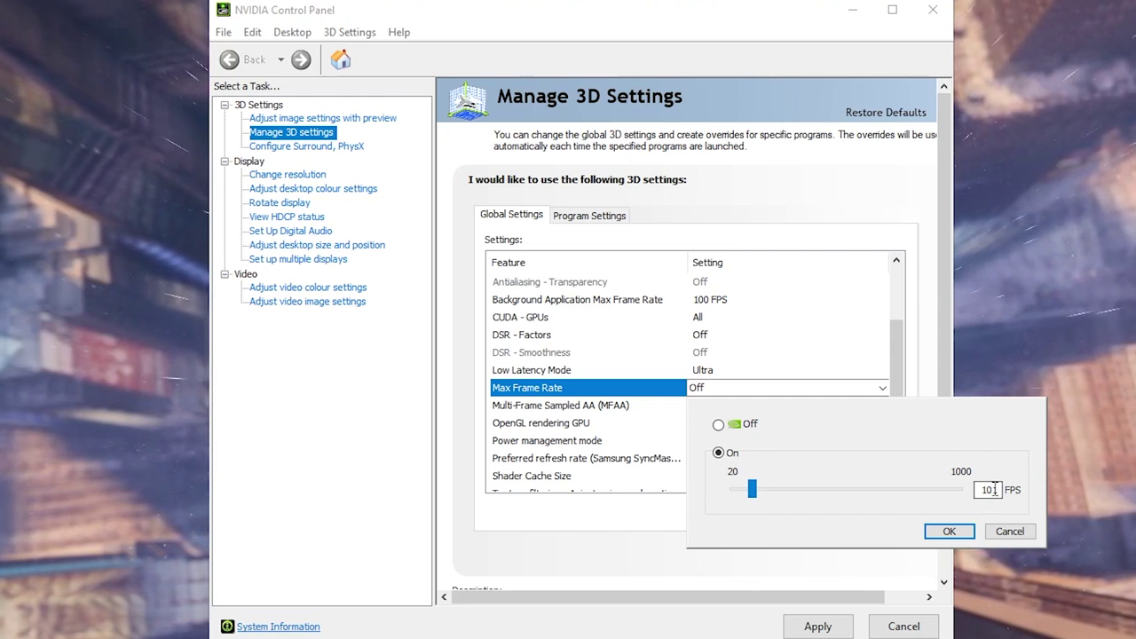
click(948, 532)
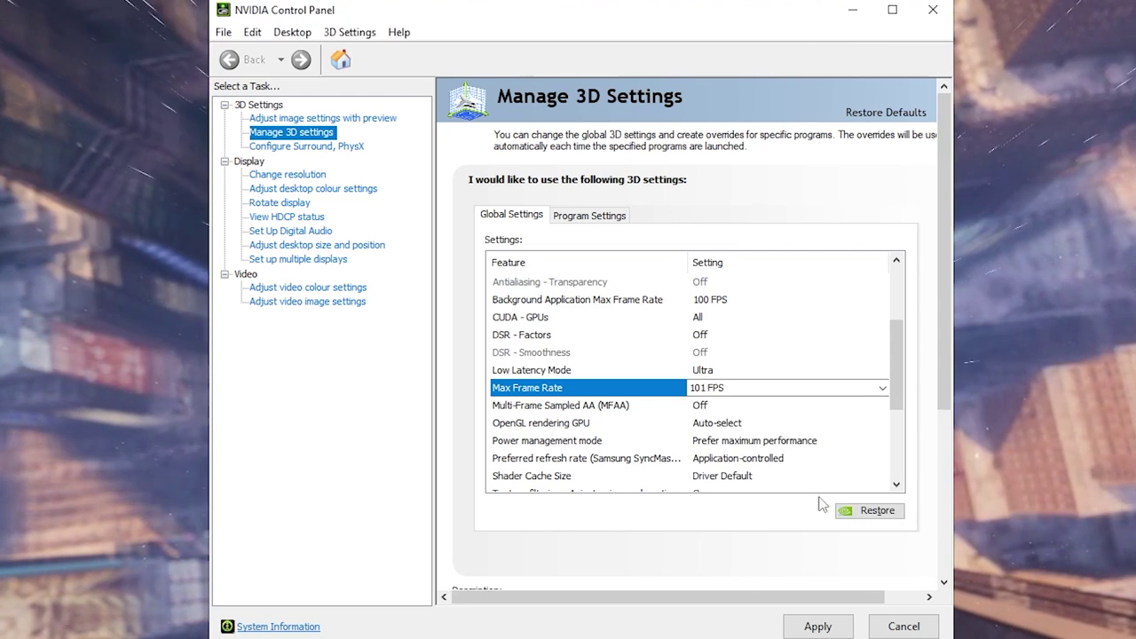
- Keep Multi-Frame Sampled AA (MFAA) at Off and set OpenGL rendering GPU to NVIDIA GeForce GTX 1650 SUPER
click(626, 409)
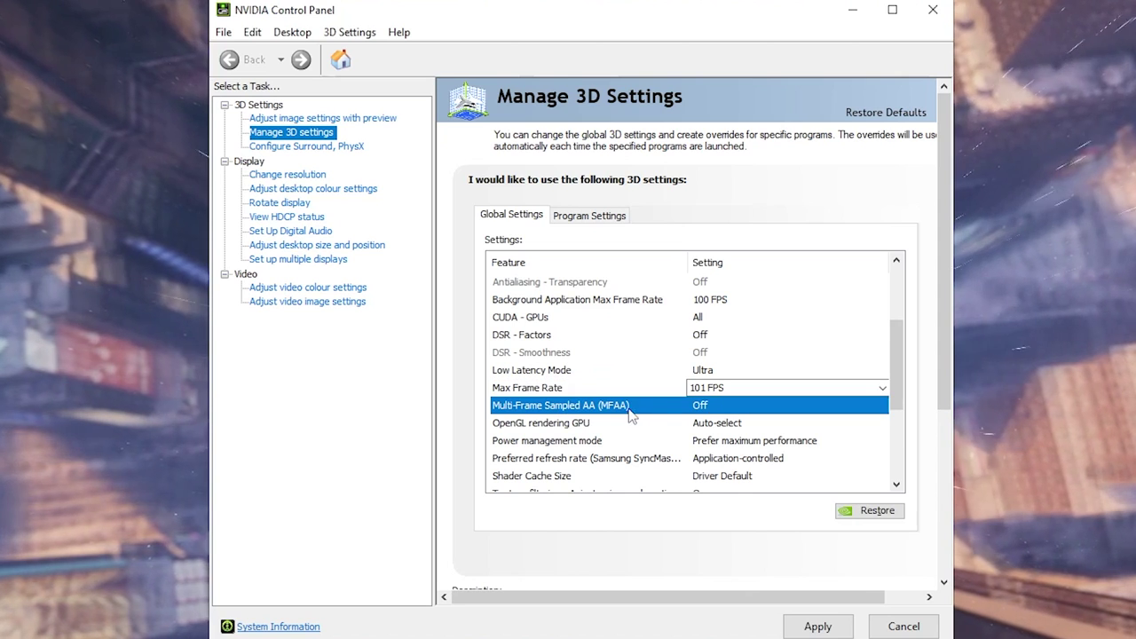
click(548, 425)
click(759, 425)
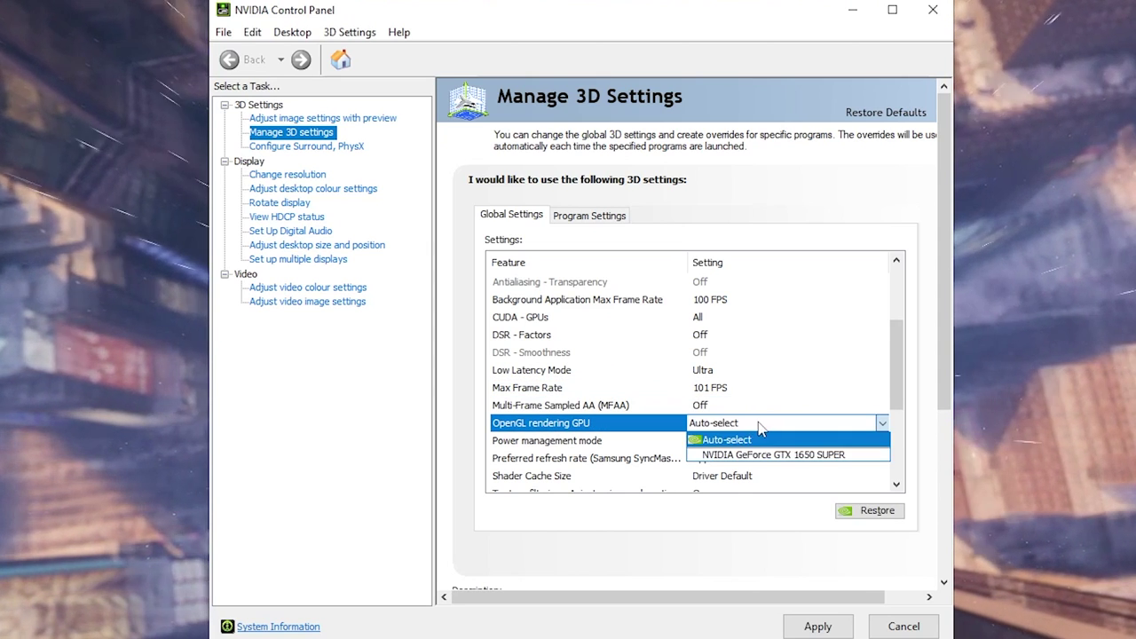
click(760, 454)
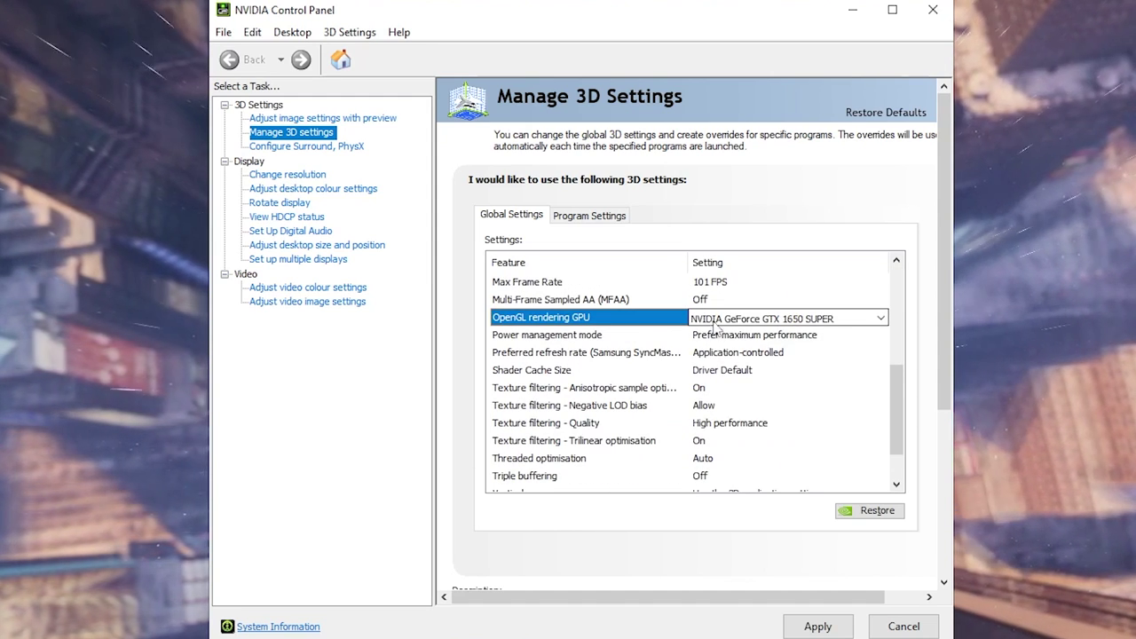
- Choose Prefer maximum performance for Power management mode and Highest available for the preferred refresh rate
click(539, 337)
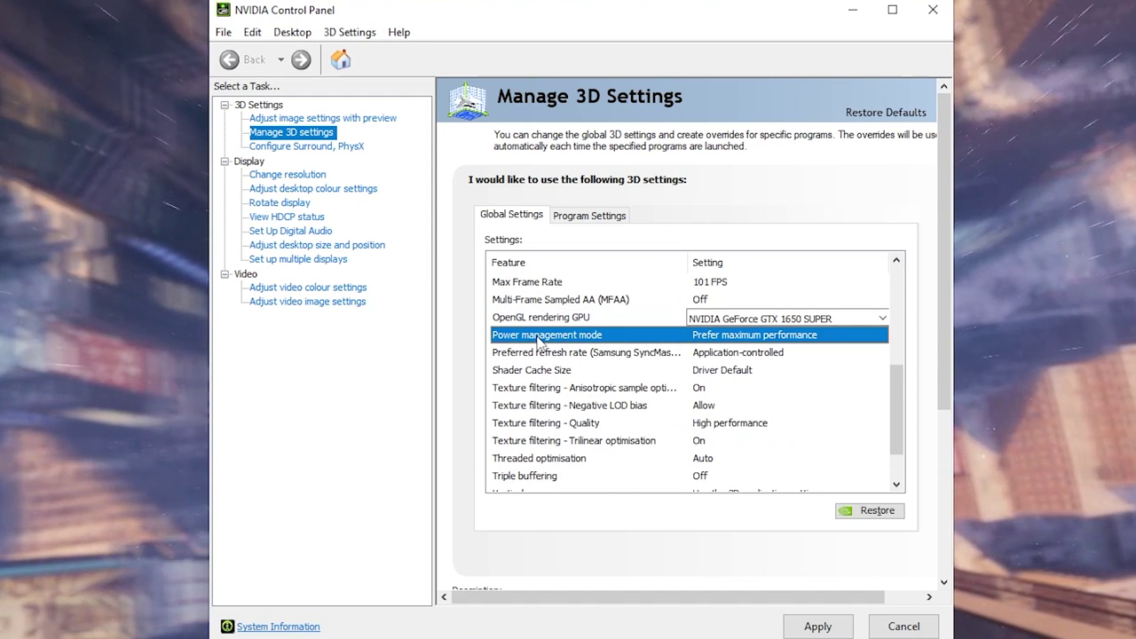
click(723, 338)
click(724, 337)
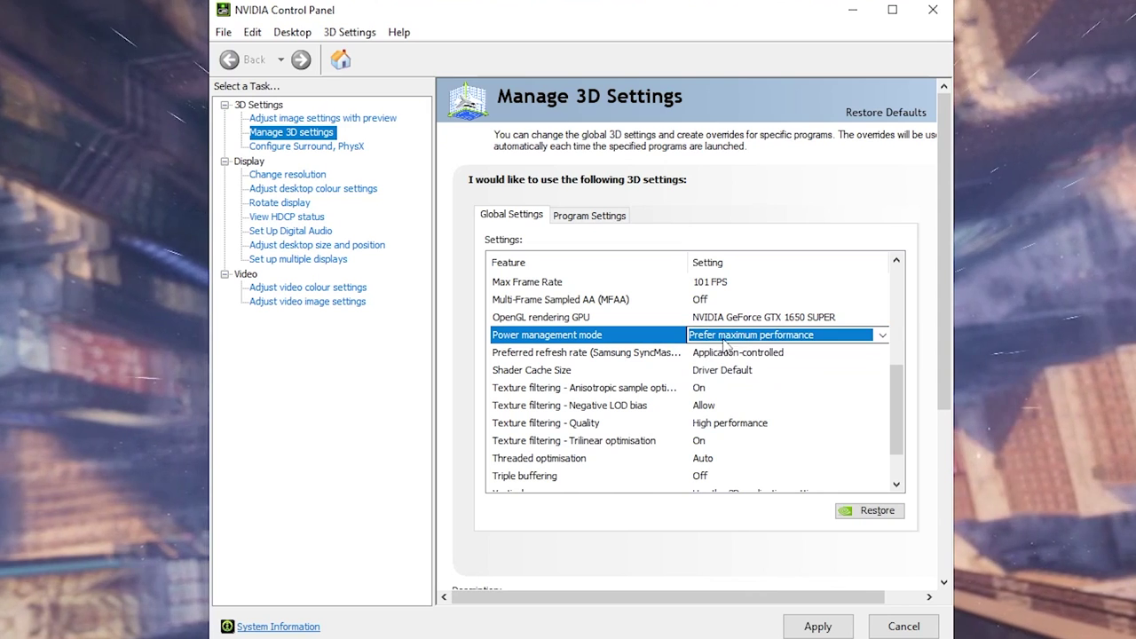
click(550, 355)
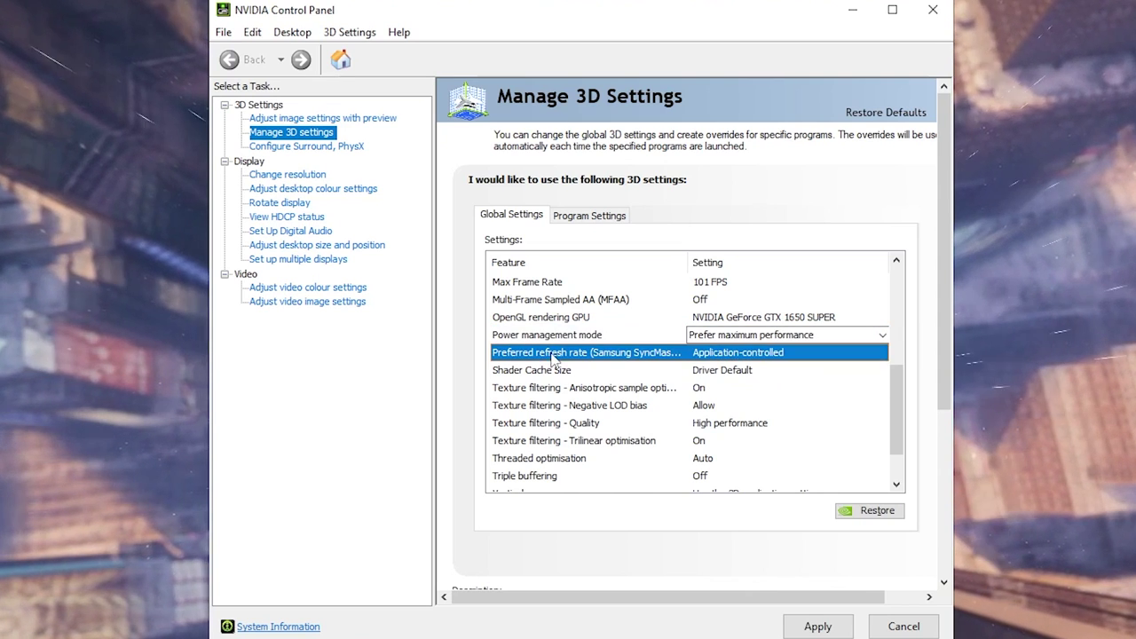
click(726, 355)
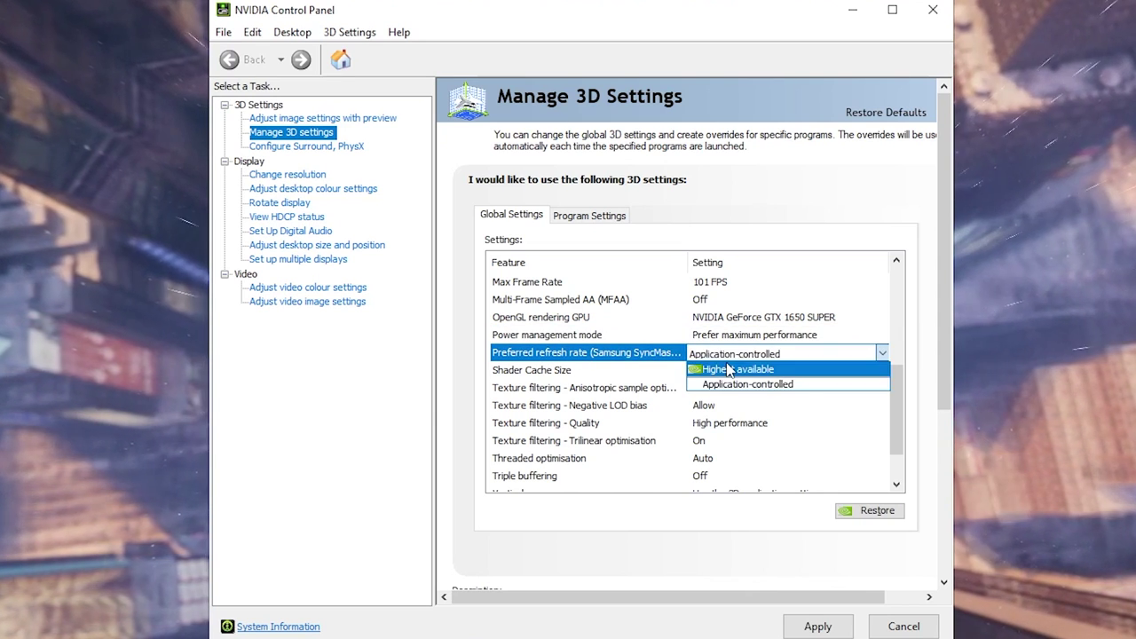
click(732, 370)
click(707, 371)
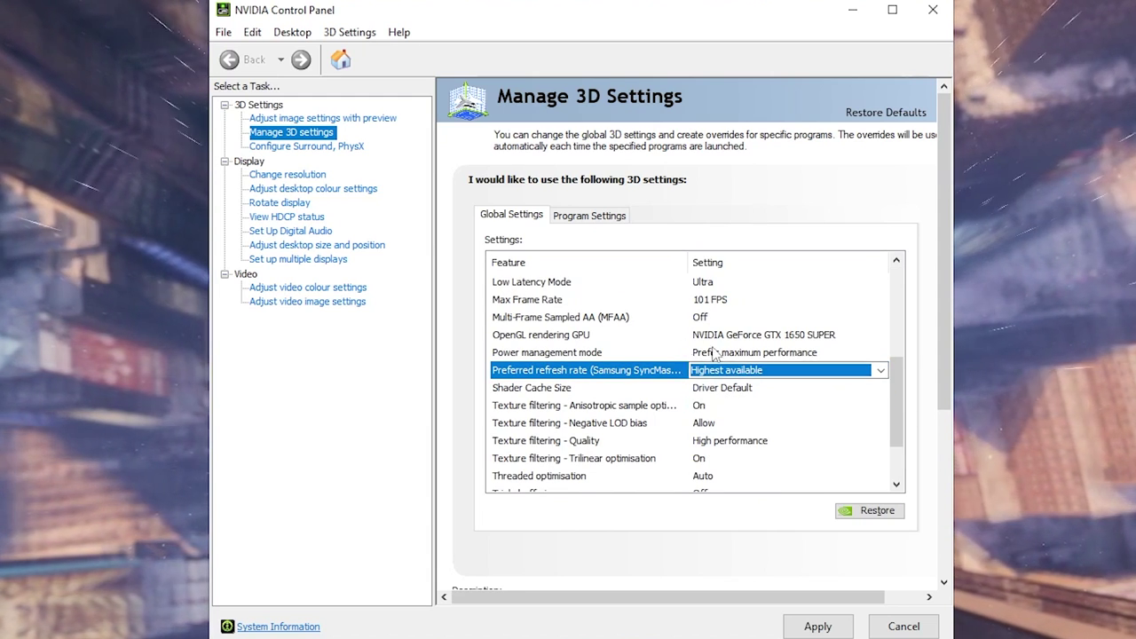
- Keep Shader Cache Size at Driver Default and the texture filtering anisotropic sample optimisation at On
click(561, 390)
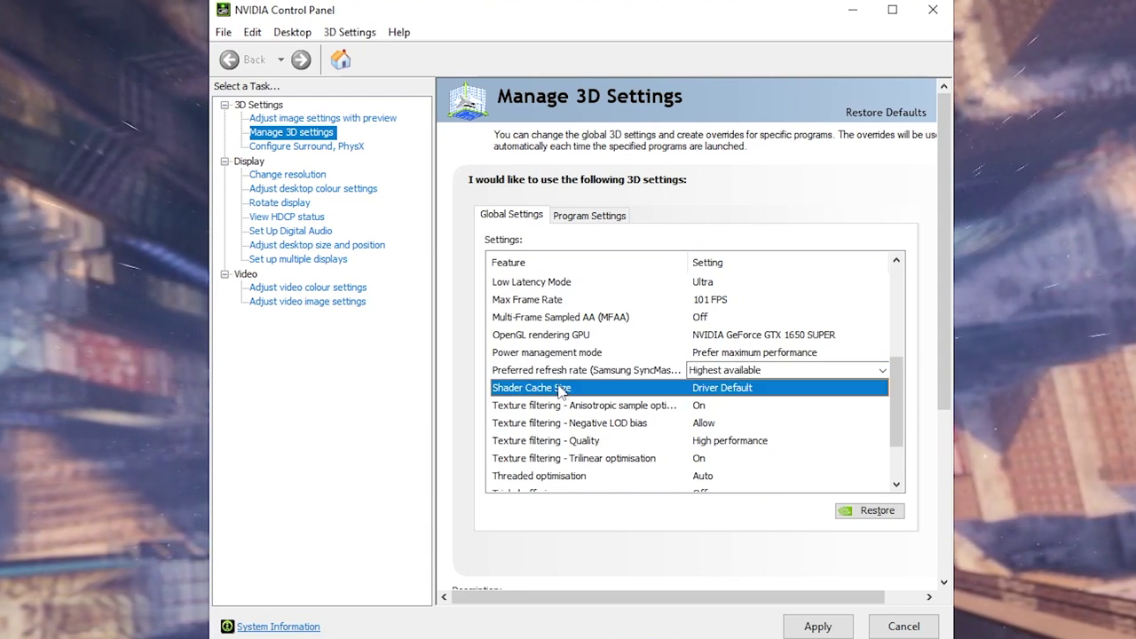
click(717, 391)
click(717, 397)
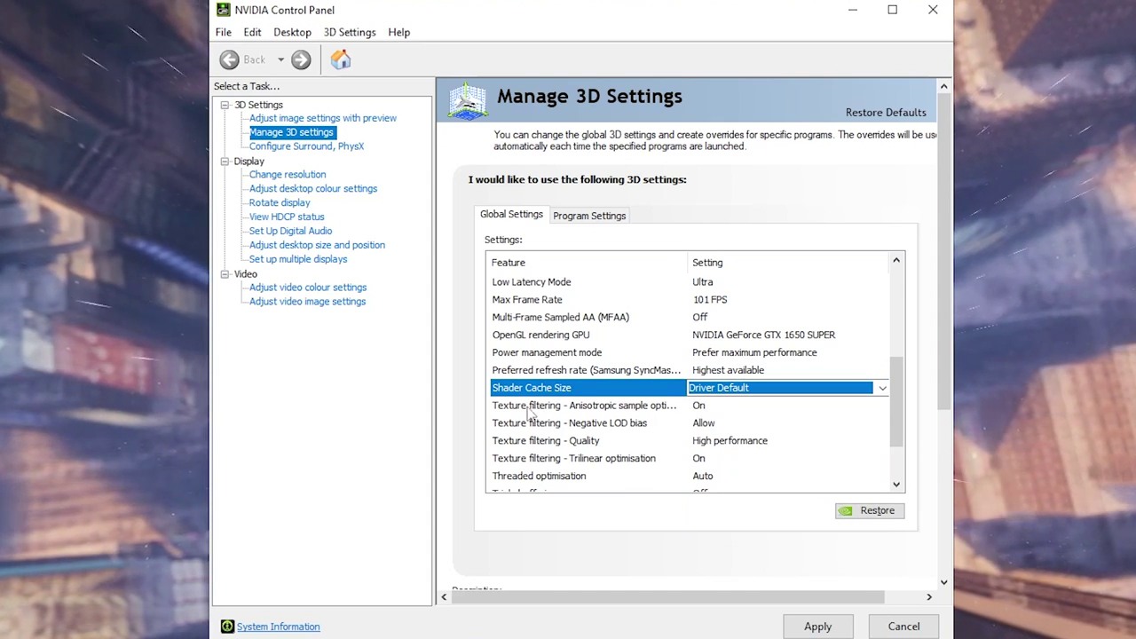
click(554, 408)
click(701, 408)
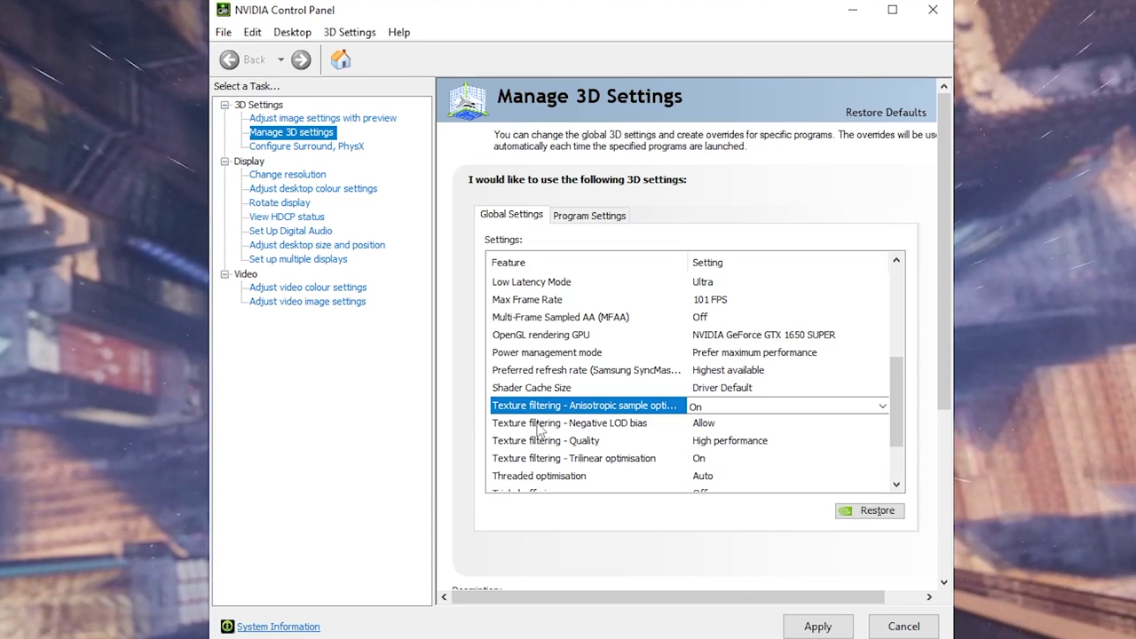
- Choose Allow for Texture filtering - Negative LOD bias in the global 3D settings
click(540, 425)
click(735, 427)
click(701, 426)
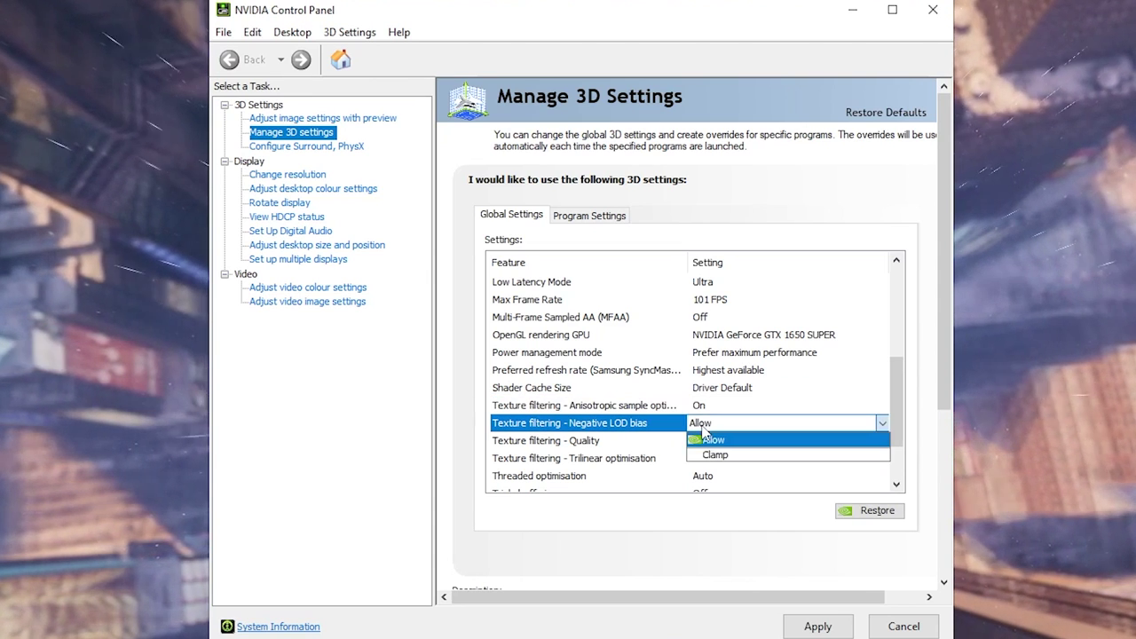
click(708, 439)
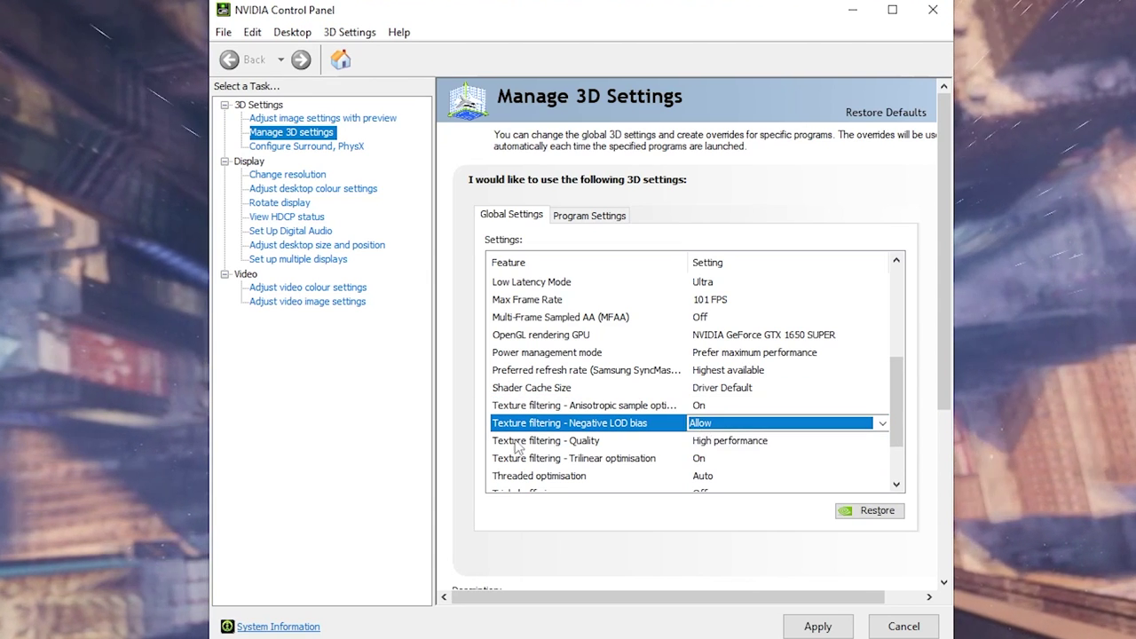
- Choose High performance for Texture filtering - Quality in the global 3D settings
click(535, 444)
click(746, 444)
click(746, 442)
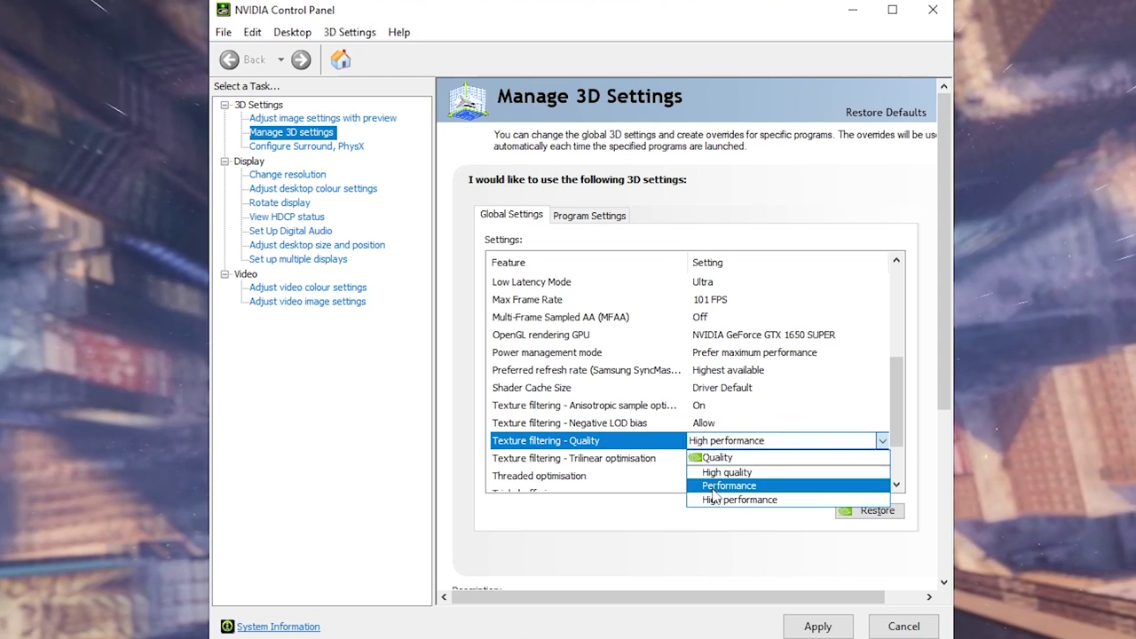
click(742, 499)
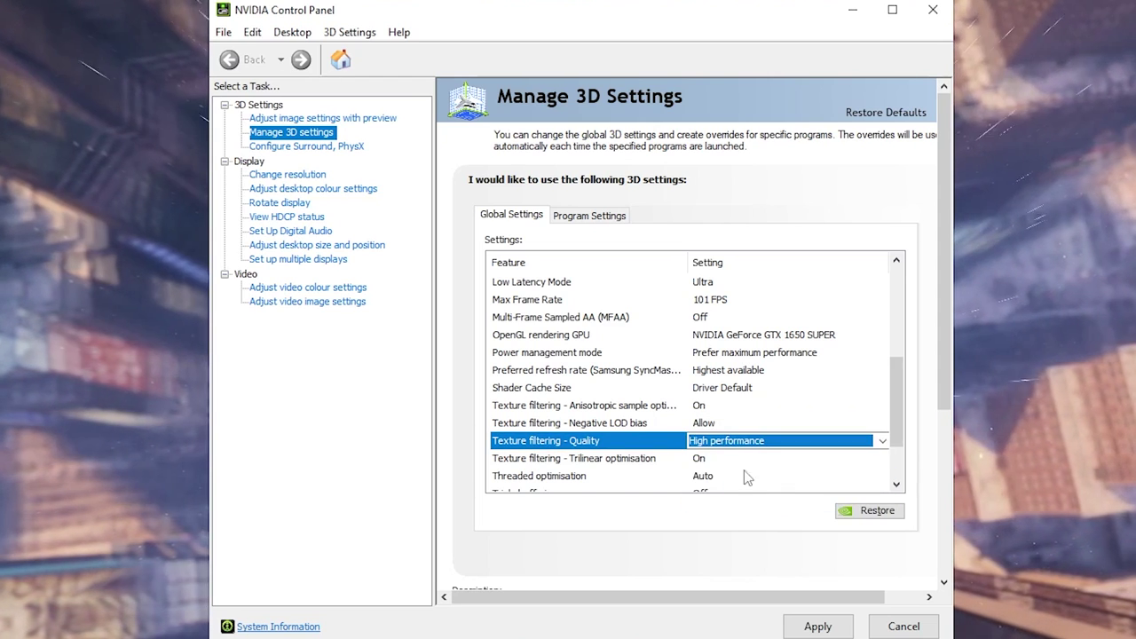
scroll(597, 441, down, 2)
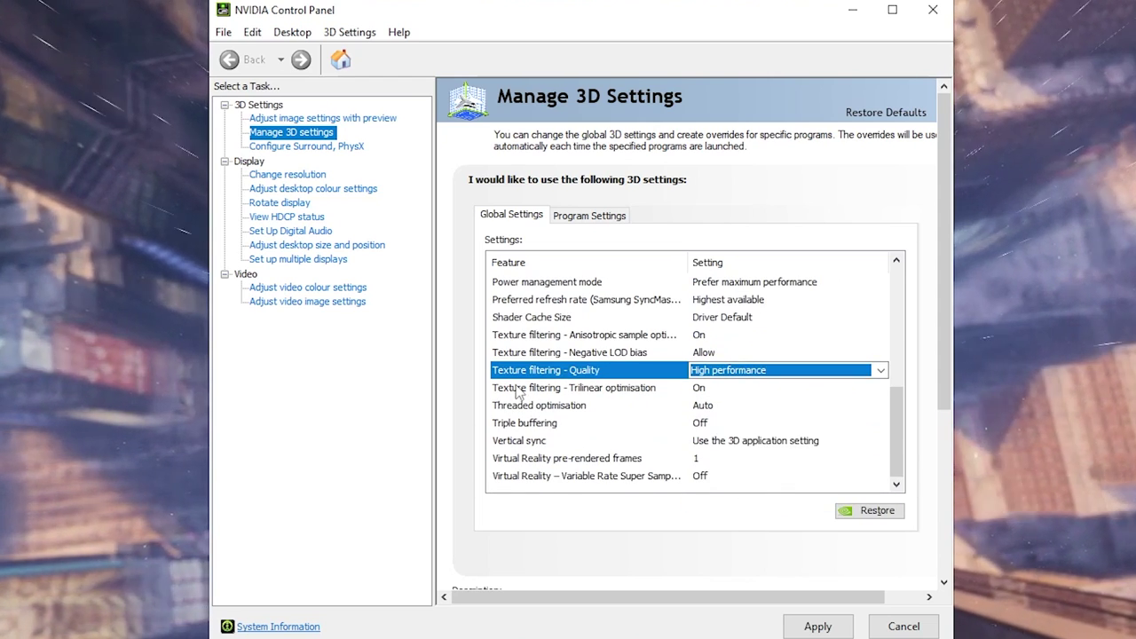
- Keep the texture filtering trilinear optimisation at On, Threaded optimisation at Auto and Triple buffering at Off
click(664, 394)
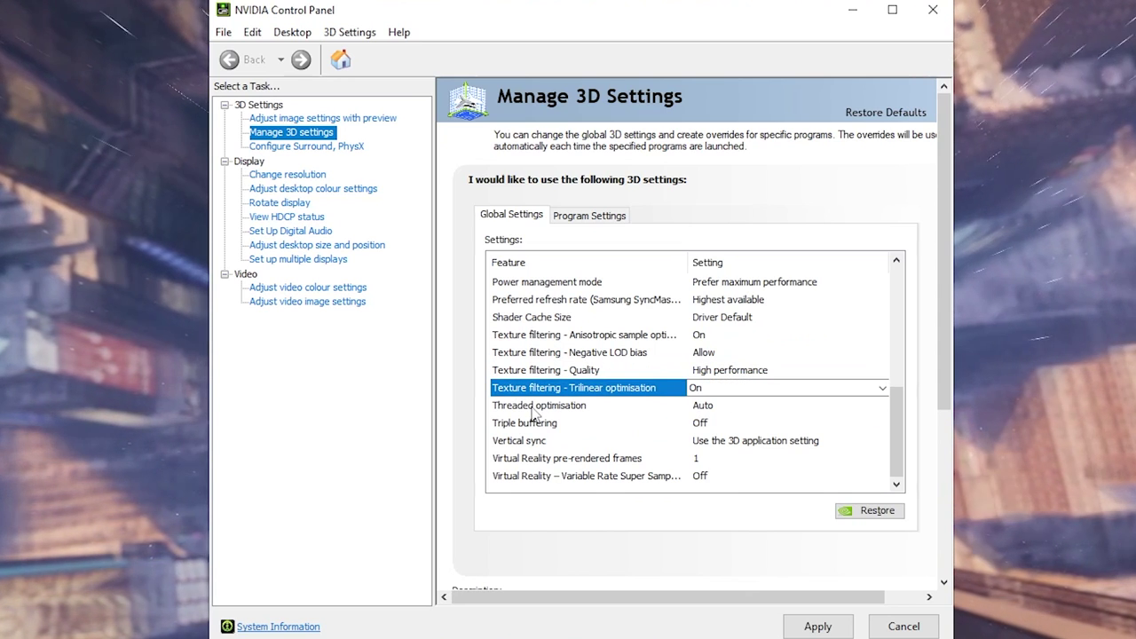
click(653, 407)
click(705, 408)
click(706, 415)
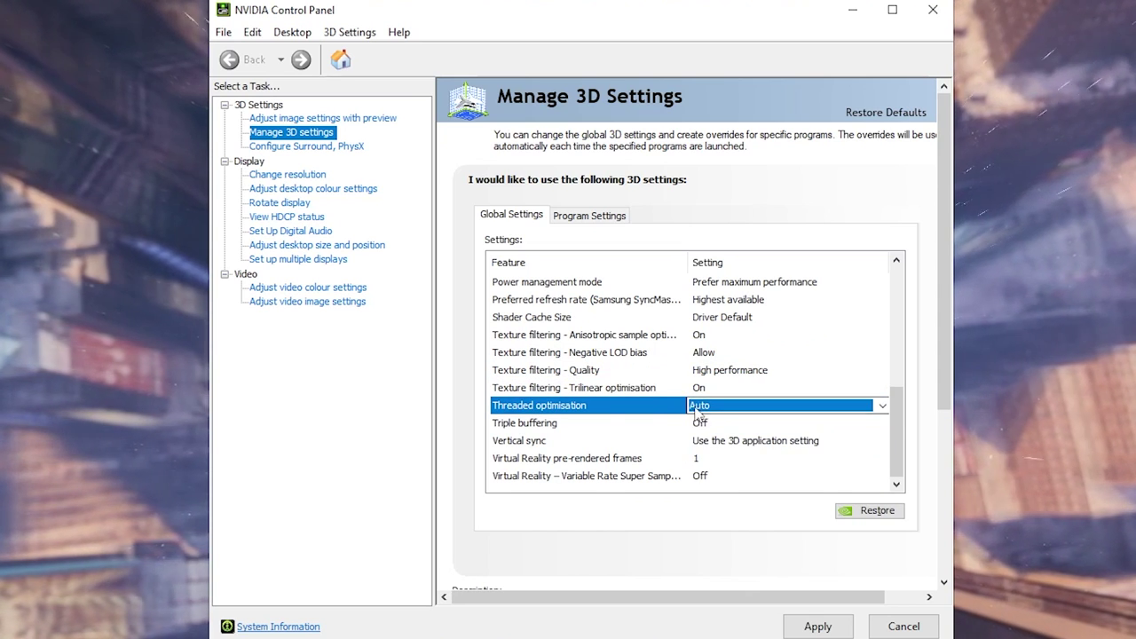
click(711, 426)
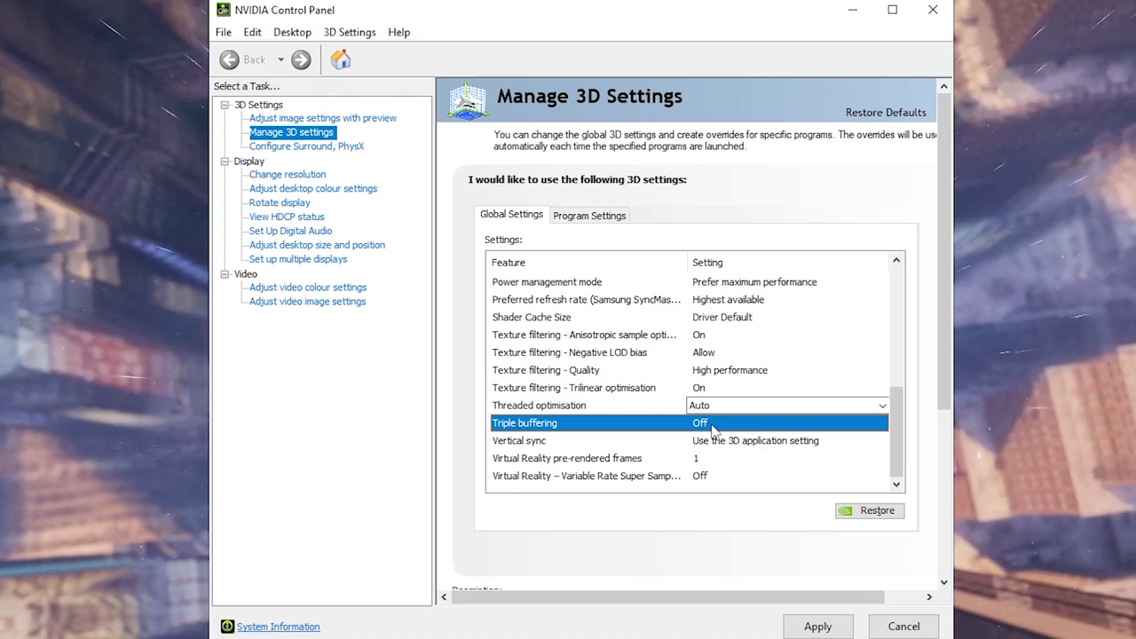
- Set Vertical sync to Off, keep Virtual Reality pre-rendered frames at 1, and apply the global 3D settings
click(533, 444)
click(721, 444)
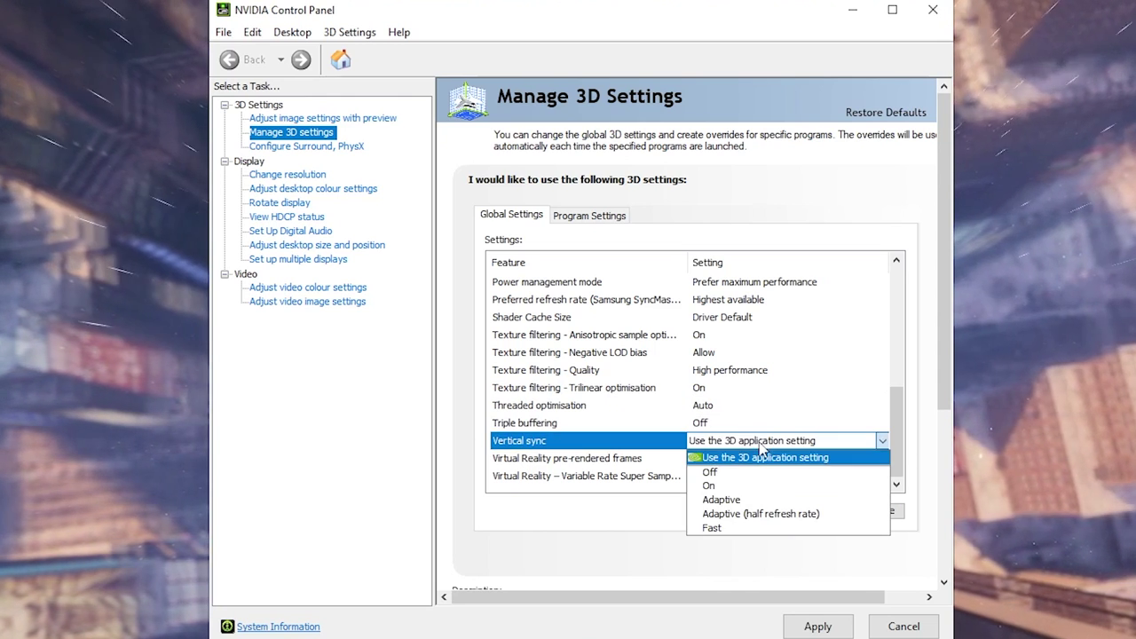
click(708, 472)
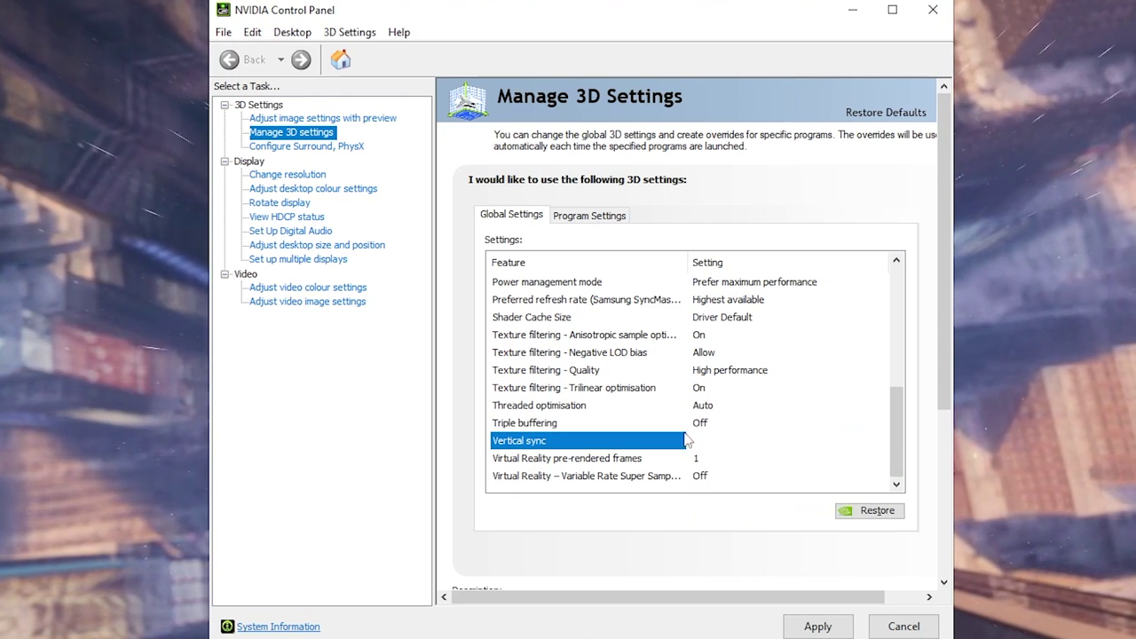
scroll(621, 452, down, 1)
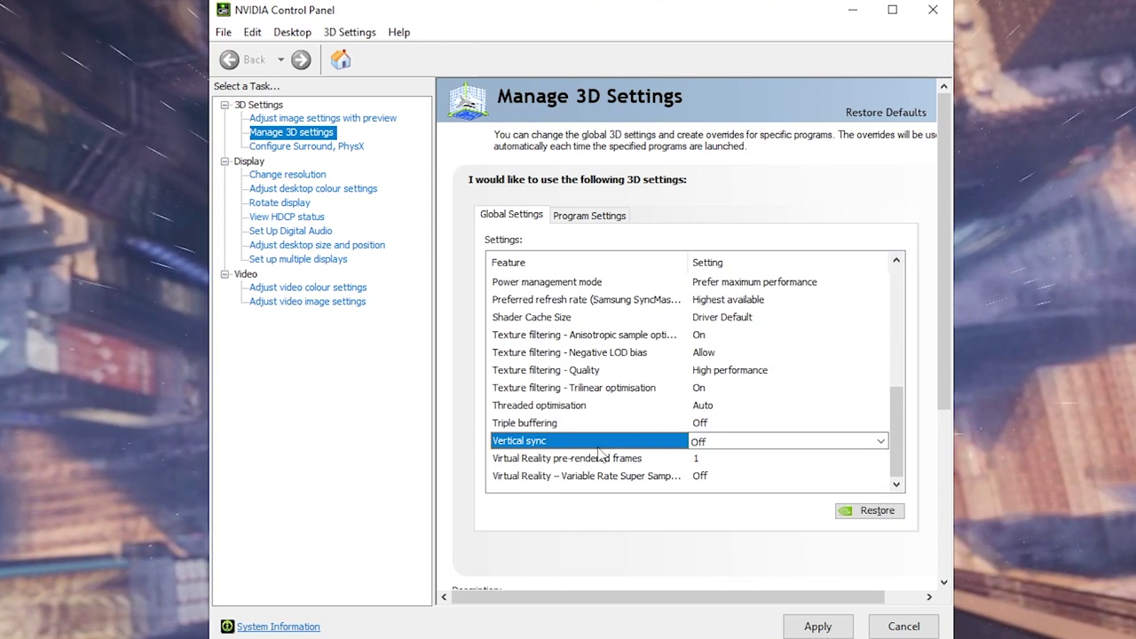
click(536, 460)
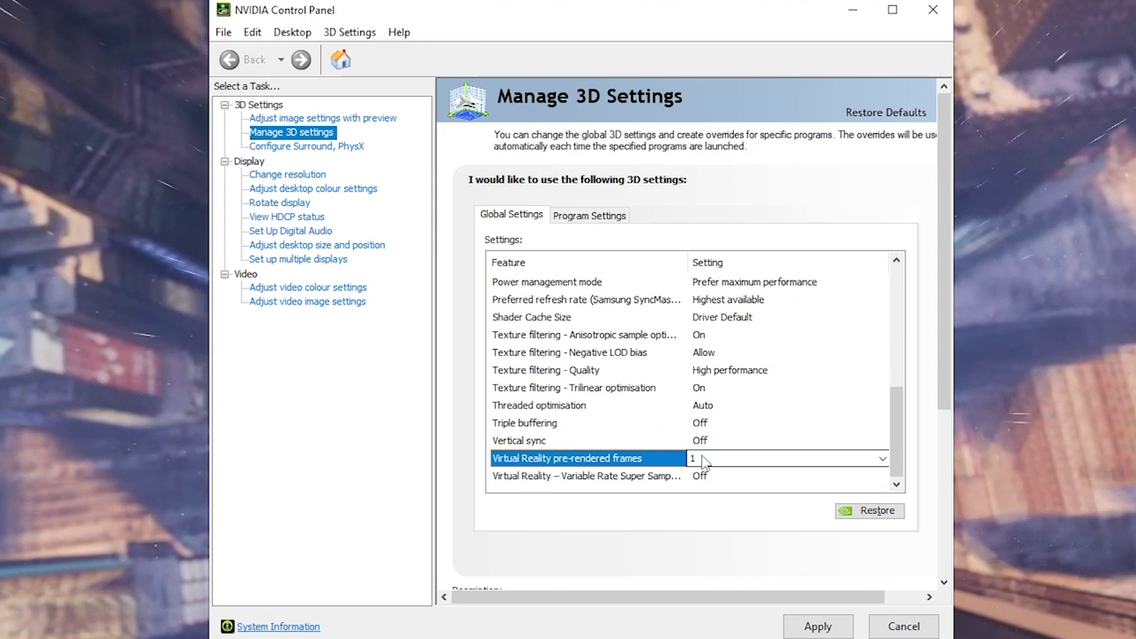
click(814, 627)
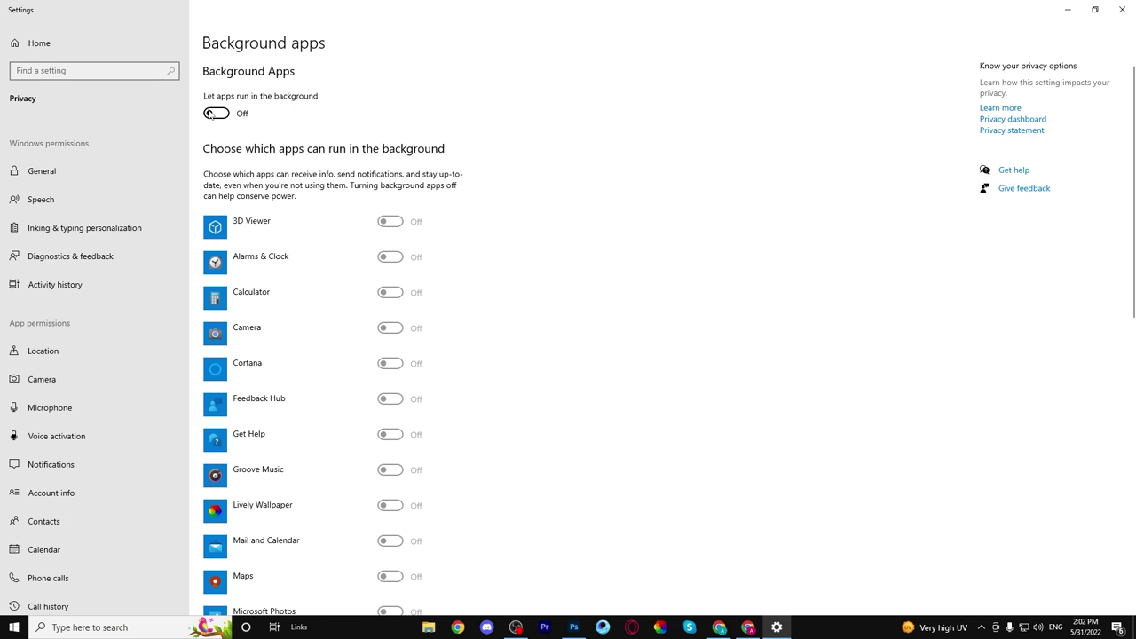
- In Windows Settings, stop apps from running in the background and save High performance as Fortnite's graphics preference
click(213, 113)
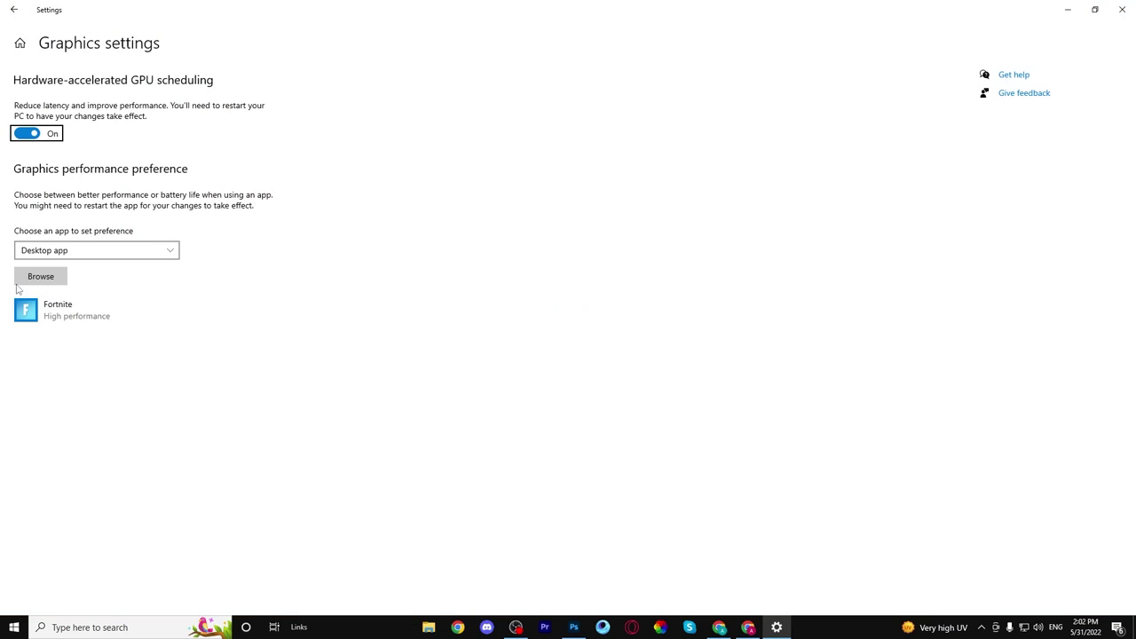
click(54, 310)
click(187, 370)
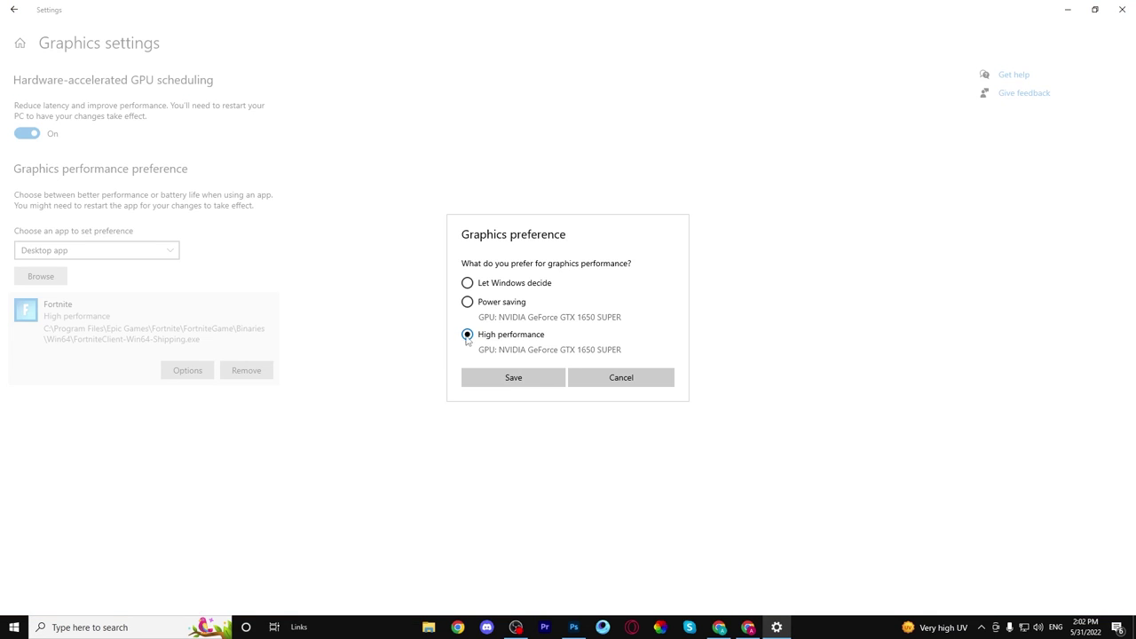
click(513, 384)
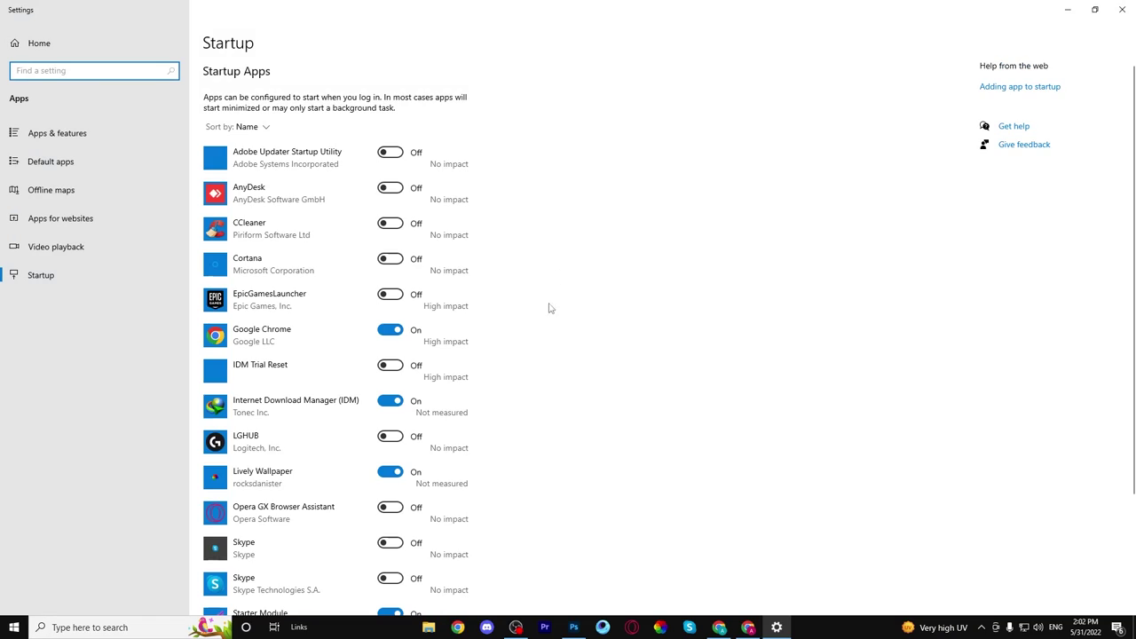
click(365, 151)
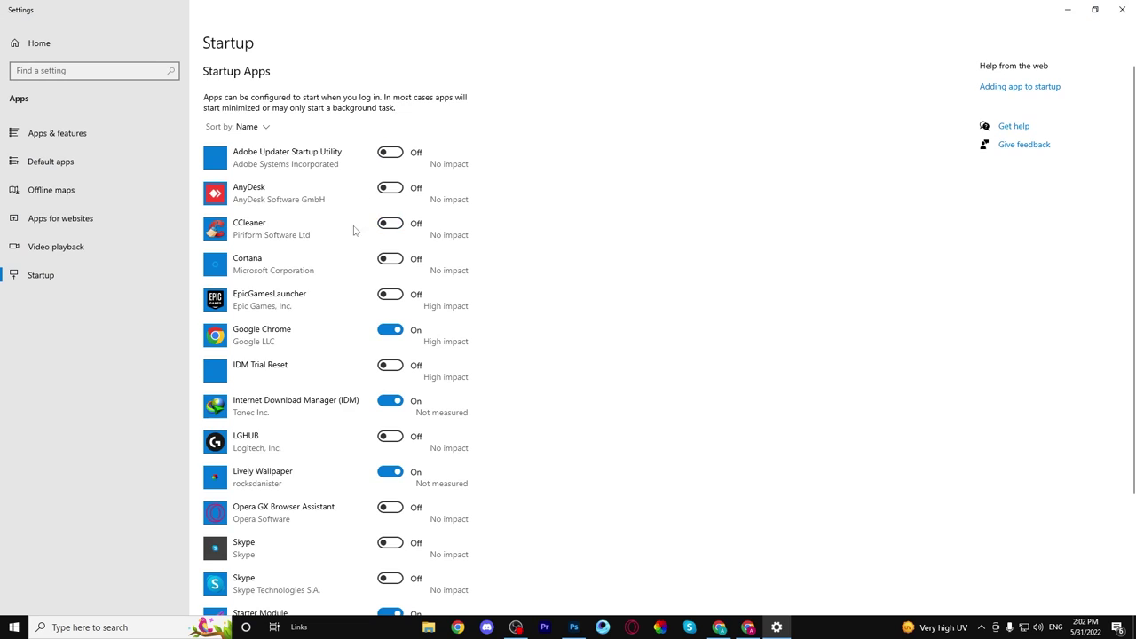
scroll(353, 231, down, 5)
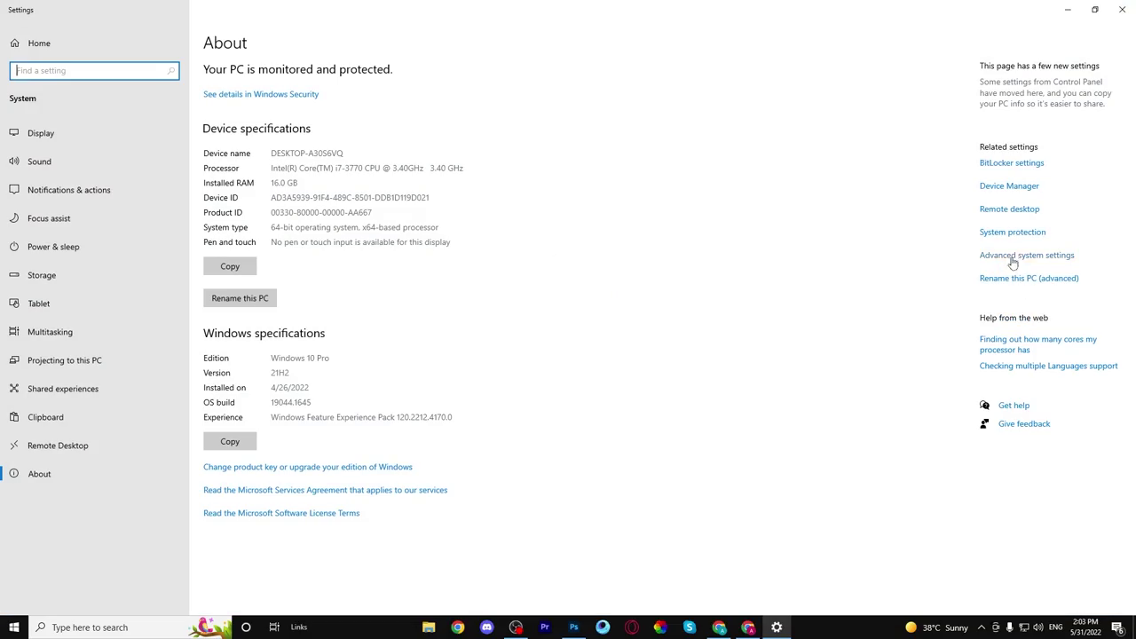
- Adjust the Windows visual effects for best performance, enabling only Show thumbnails instead of icons and Smooth edges of screen fonts
click(1013, 261)
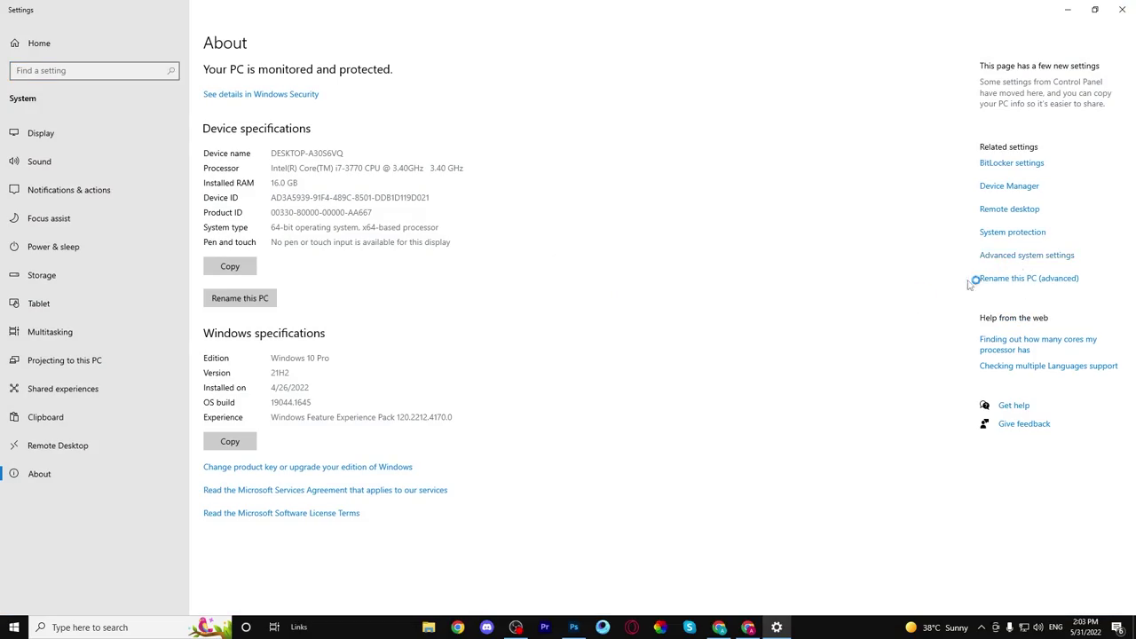
click(320, 158)
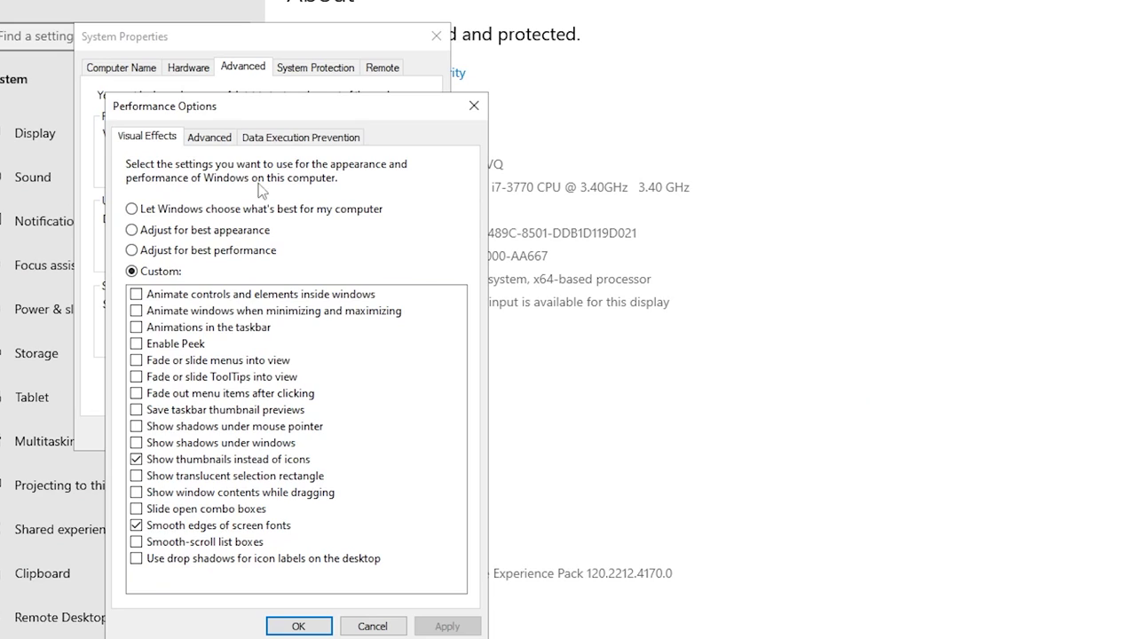
click(205, 251)
click(136, 459)
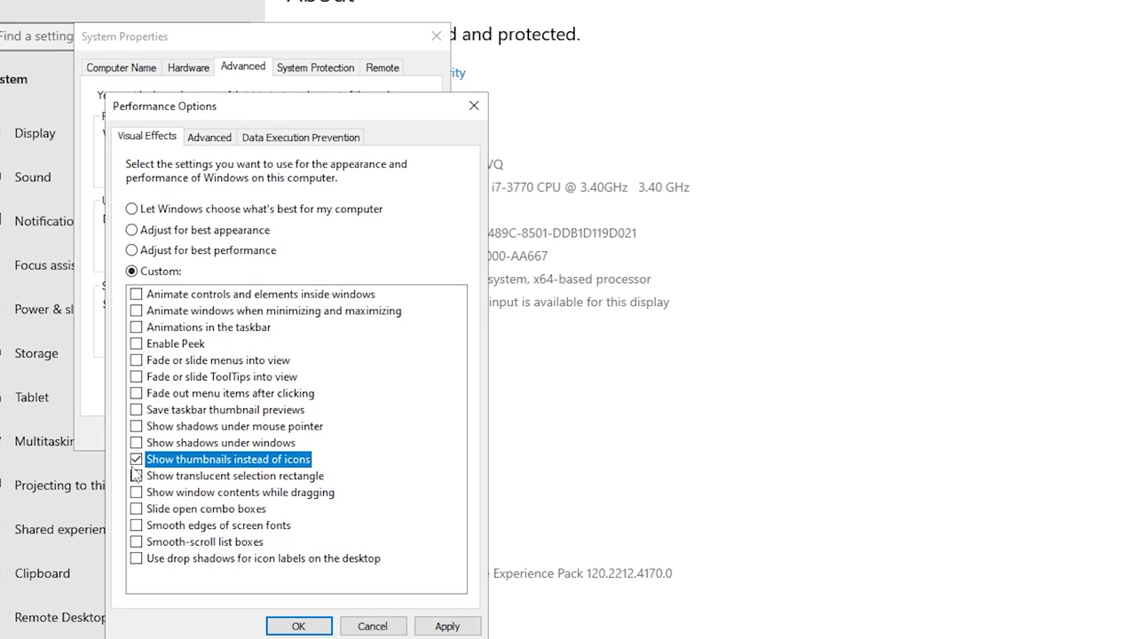
click(138, 525)
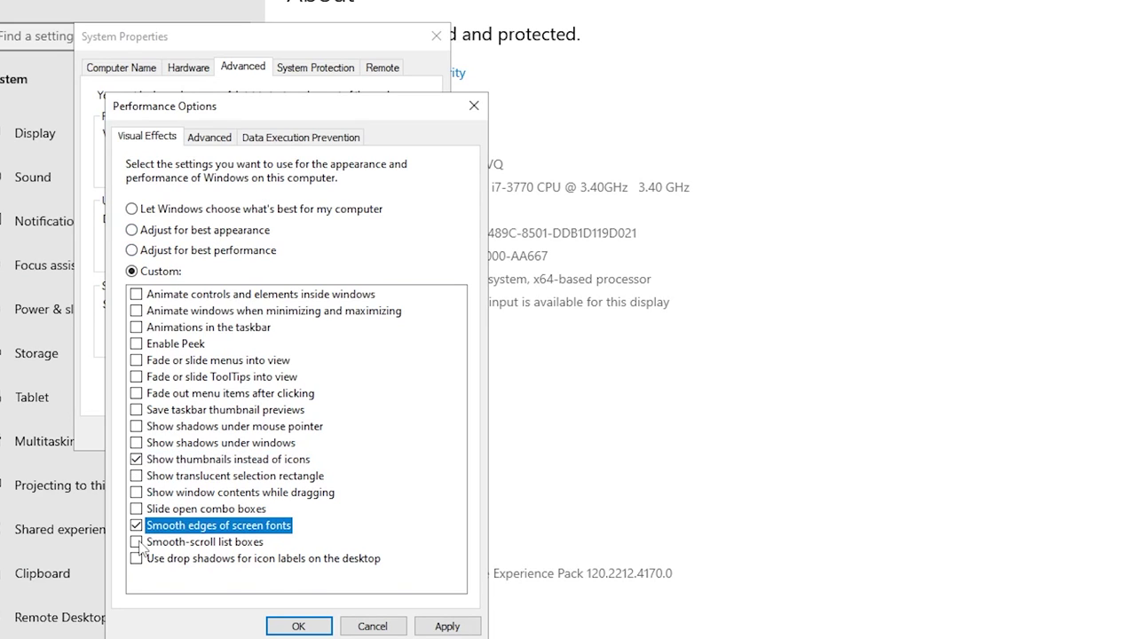
click(325, 626)
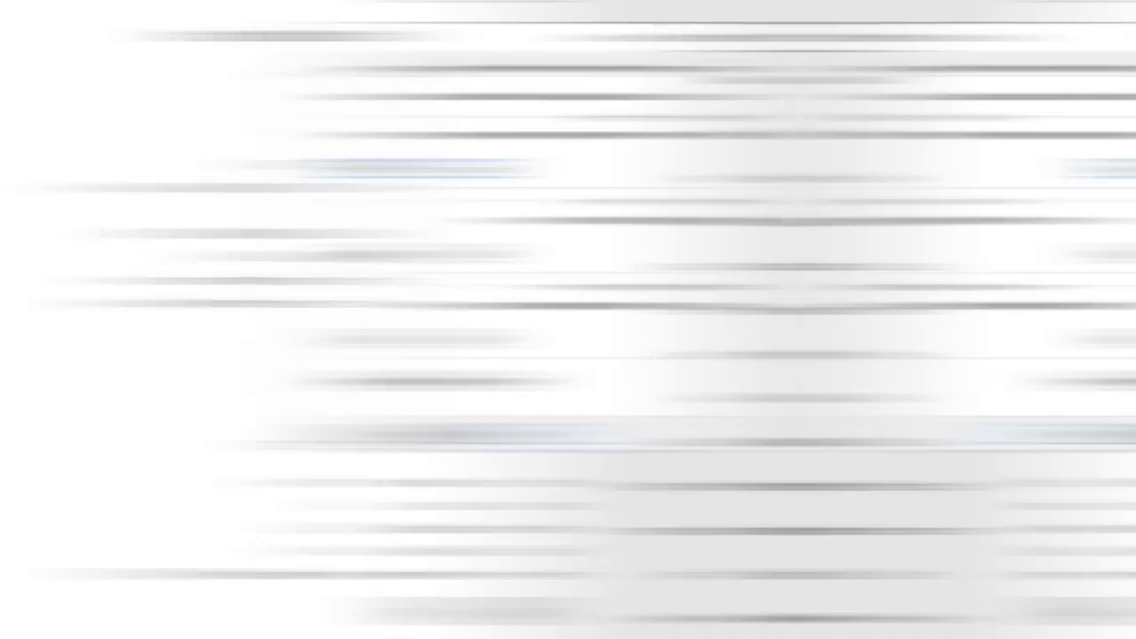